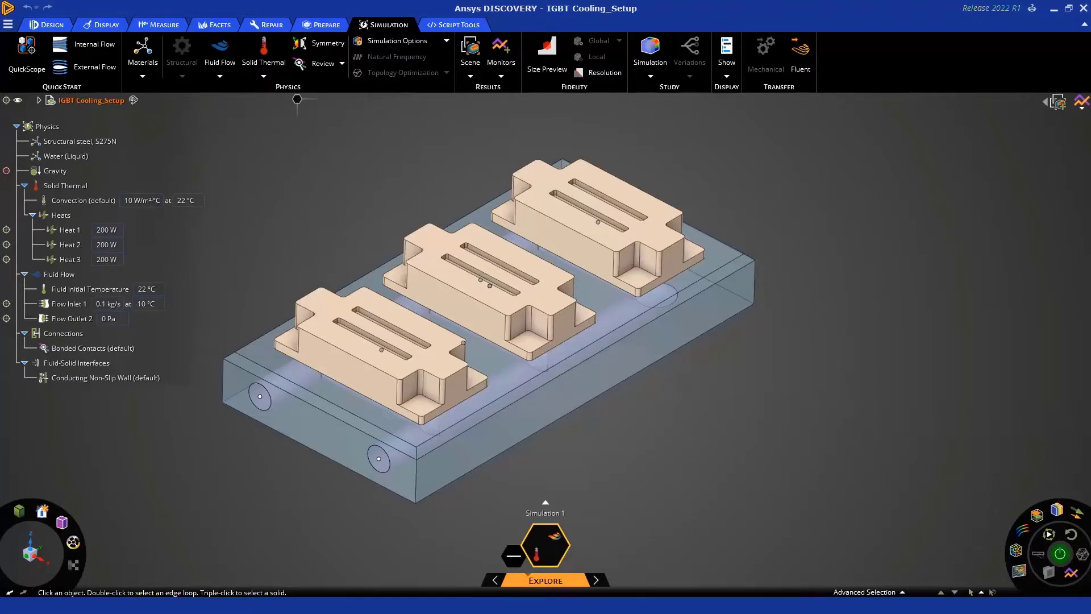
# Check the material assignment in the physics setup and solve the IGBT cooling simulation in the Explore stage.
pyautogui.click(50, 140)
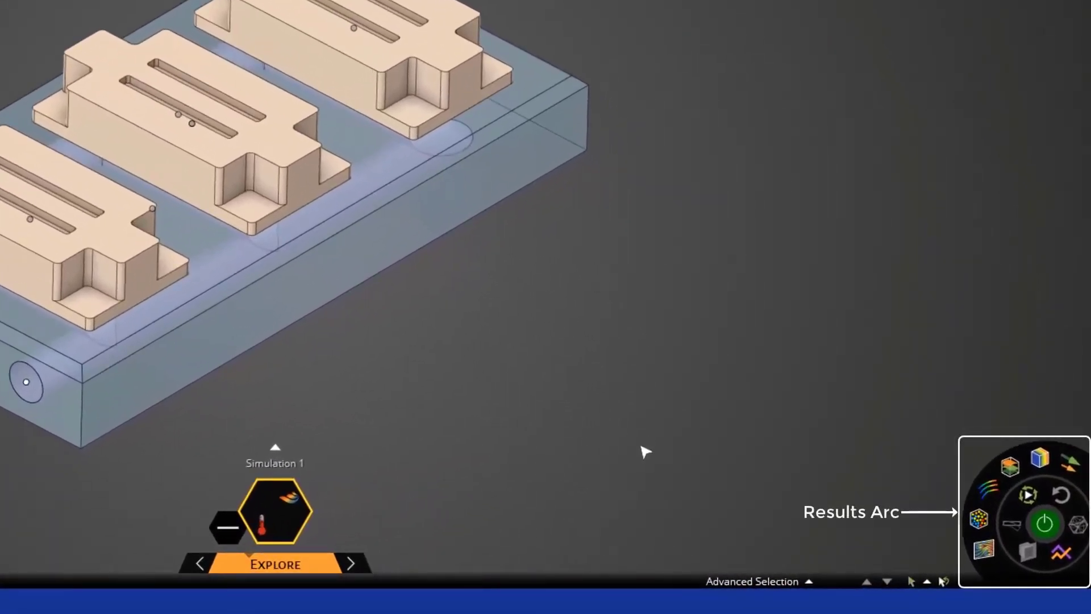
pyautogui.click(1046, 526)
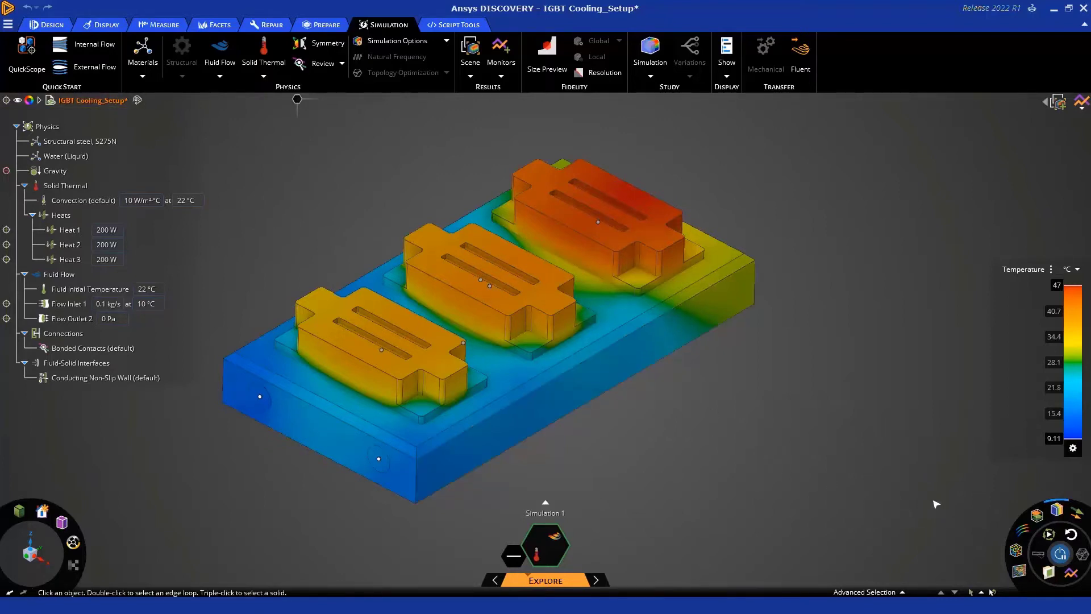
# Review the result variables and temperature units offered by the legend, and switch the contours to Velocity.
pyautogui.moveTo(1054, 511)
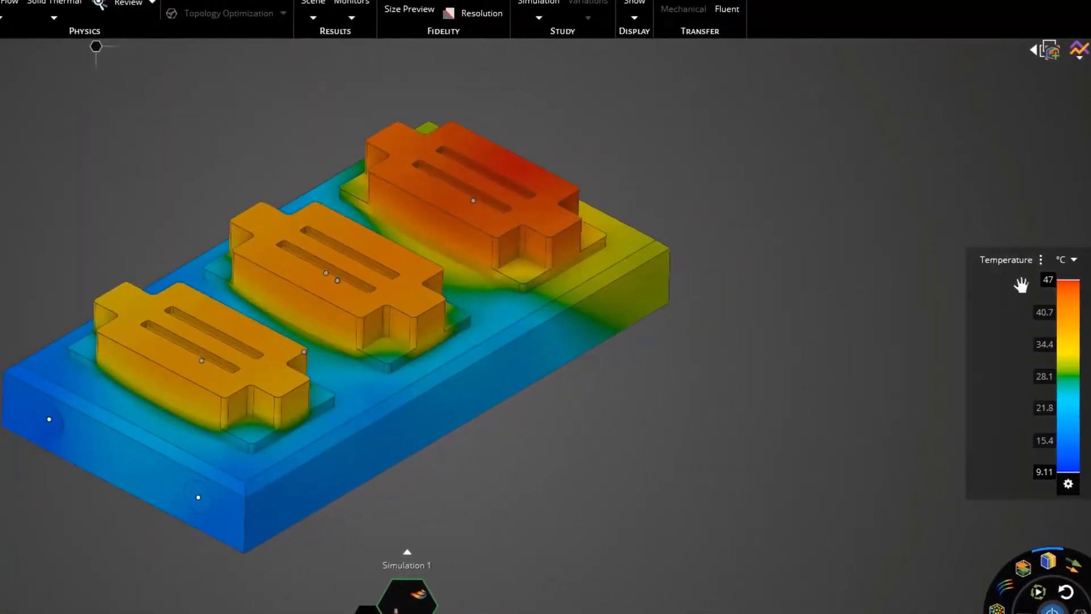
pyautogui.click(1042, 263)
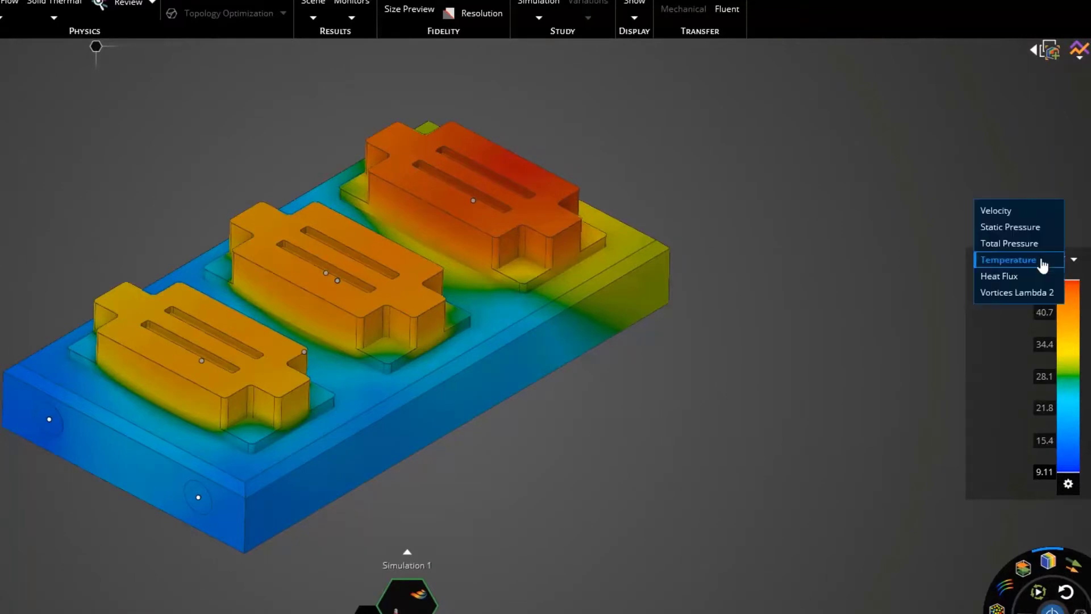
pyautogui.click(1025, 261)
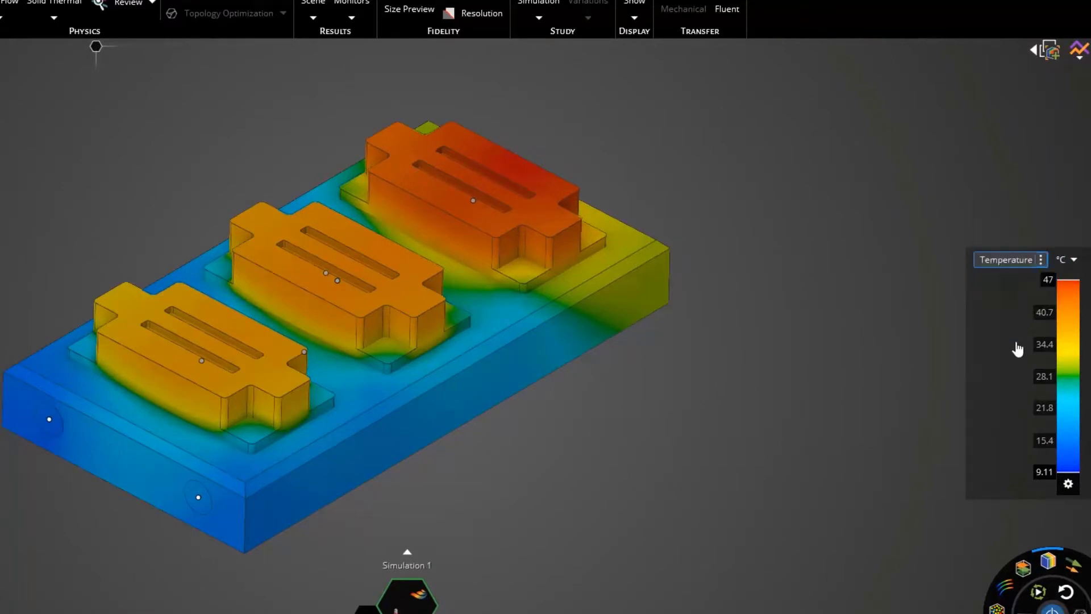
pyautogui.click(1068, 264)
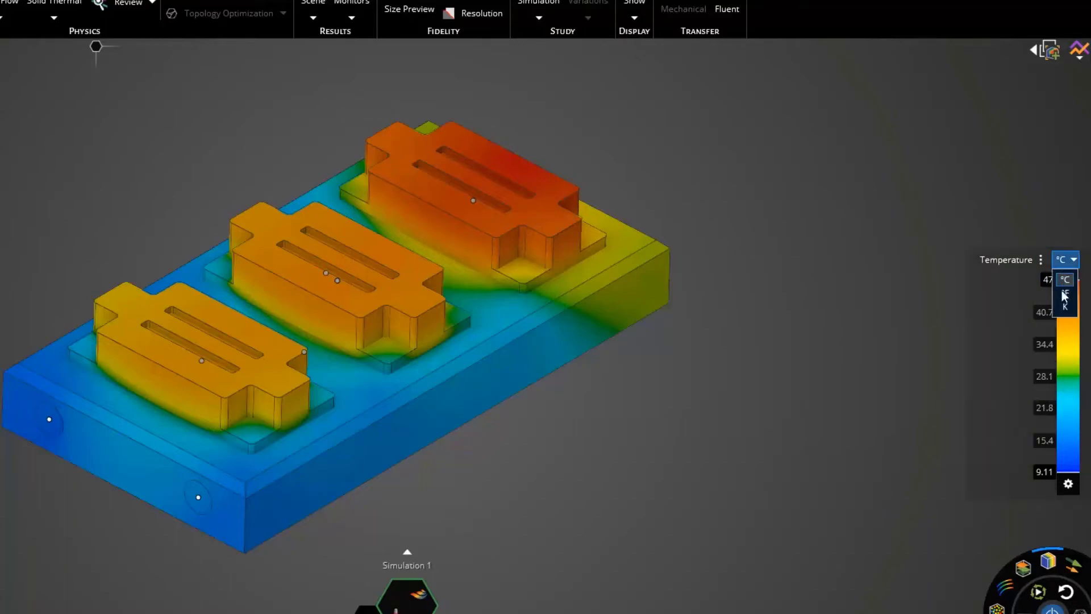
pyautogui.click(1069, 262)
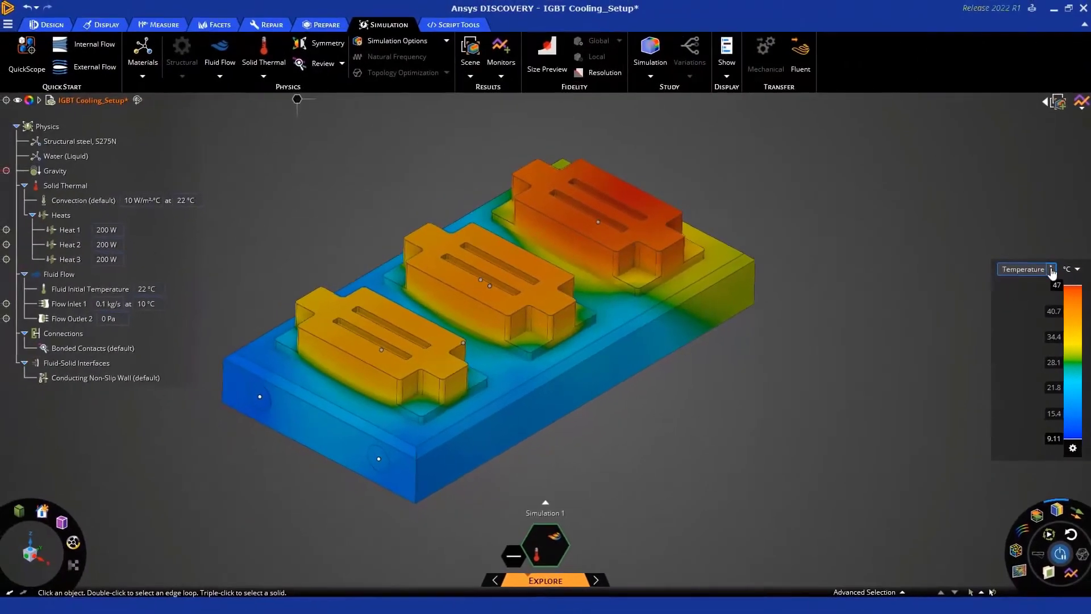
pyautogui.click(1051, 269)
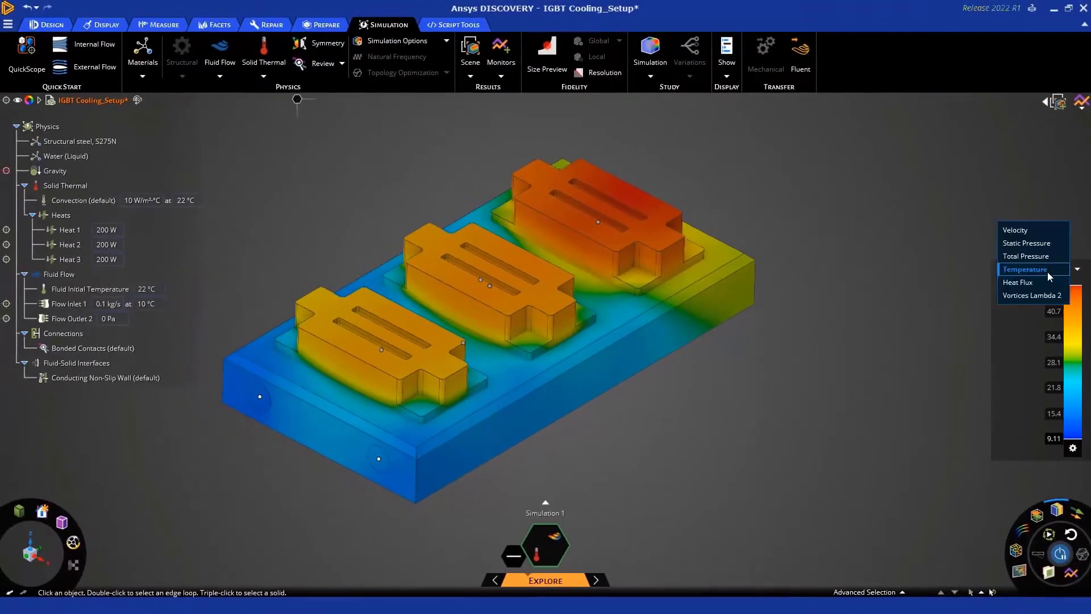
pyautogui.click(1035, 229)
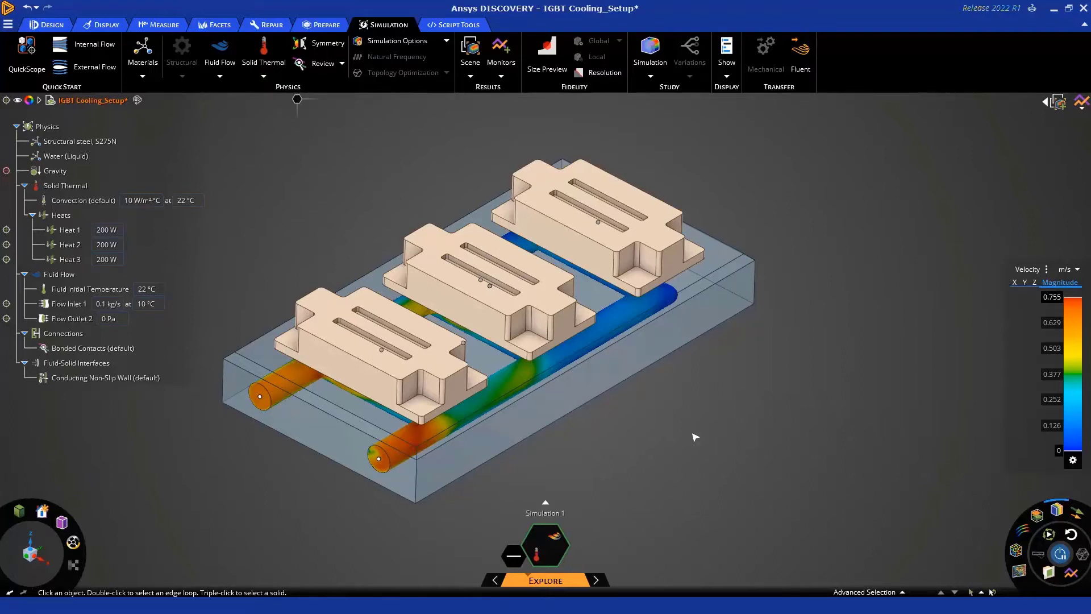
# Turn off the contours and read the overlay help for the result display types, including Direction Field and Particles.
pyautogui.moveTo(1058, 519)
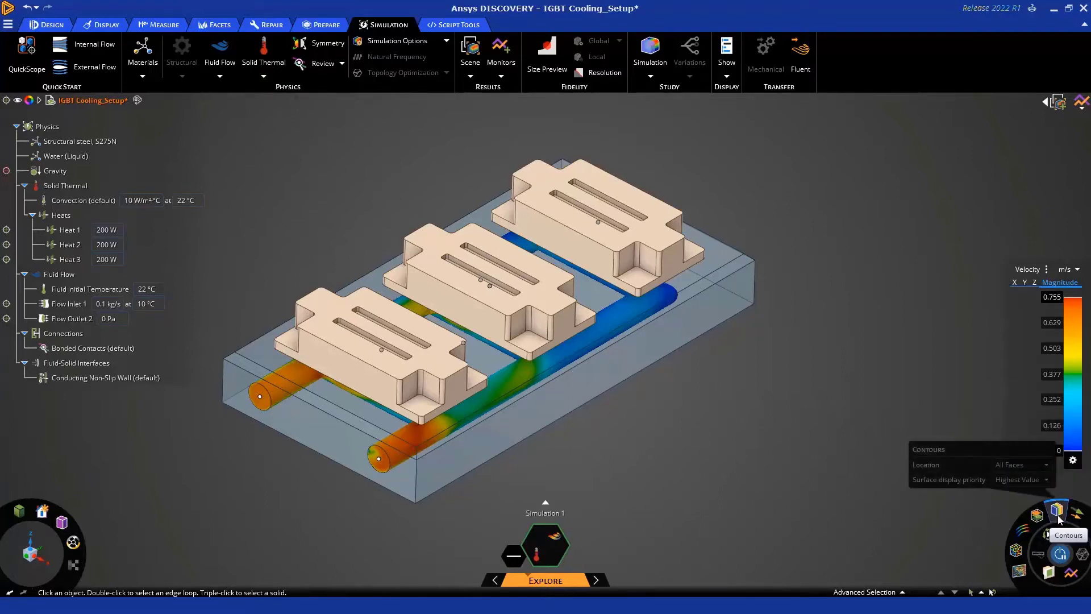
pyautogui.click(1059, 518)
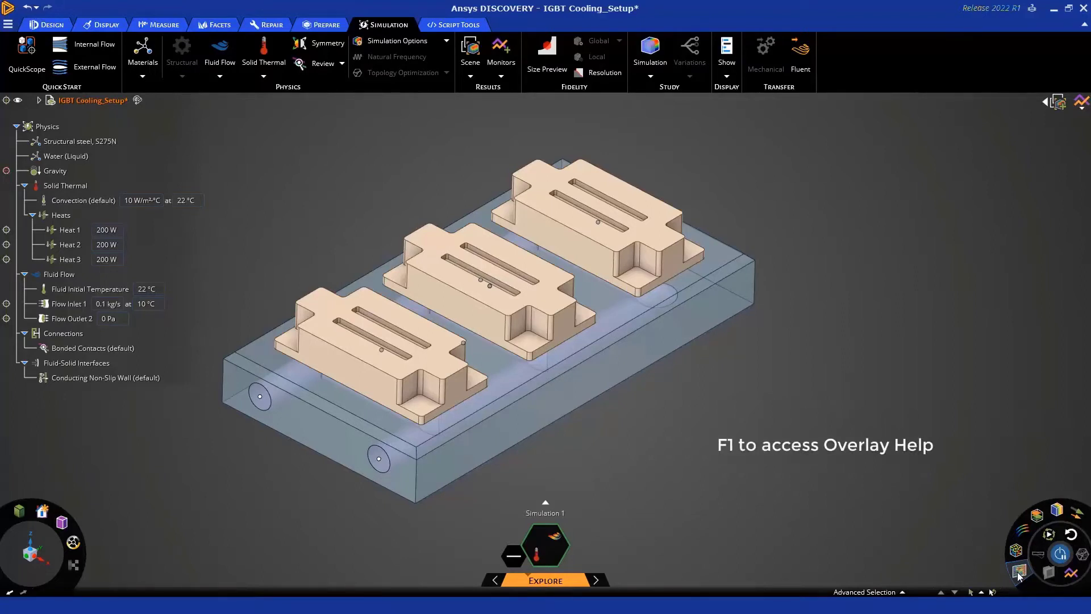
pyautogui.press('F1')
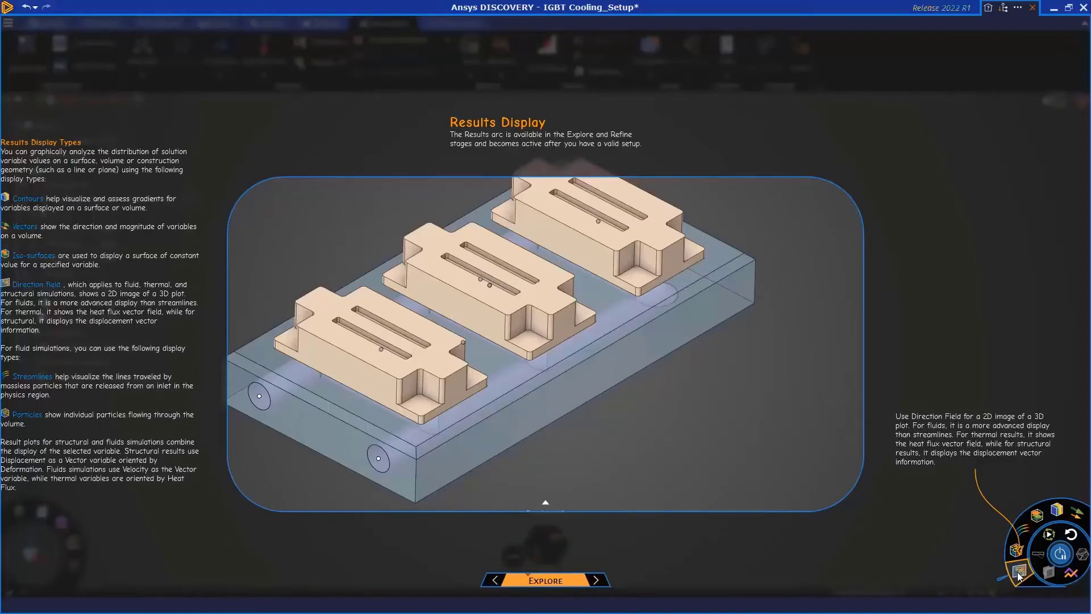
pyautogui.moveTo(1013, 551)
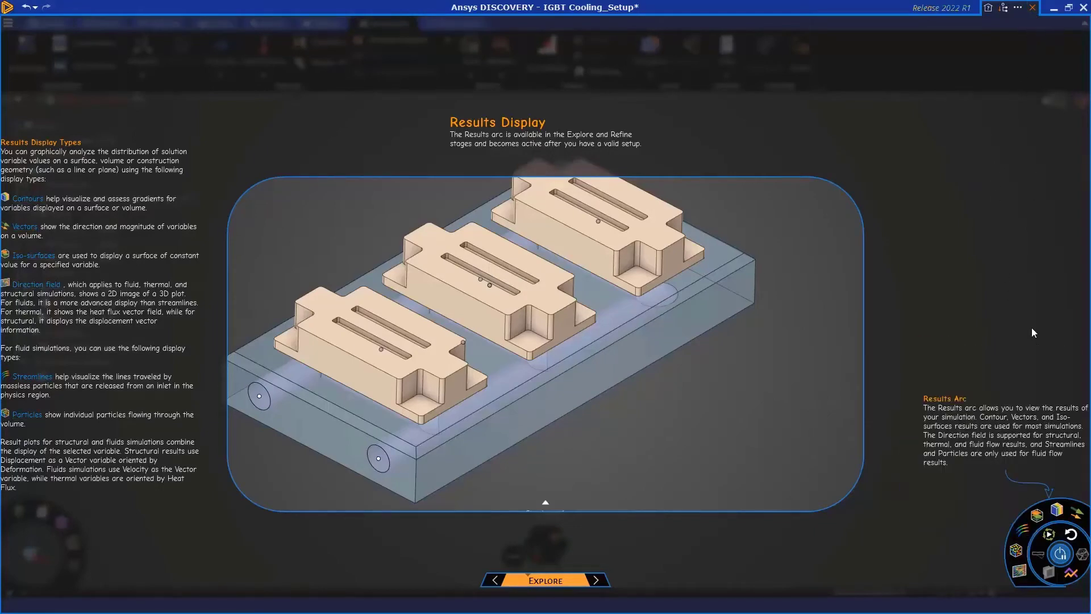
pyautogui.press('Escape')
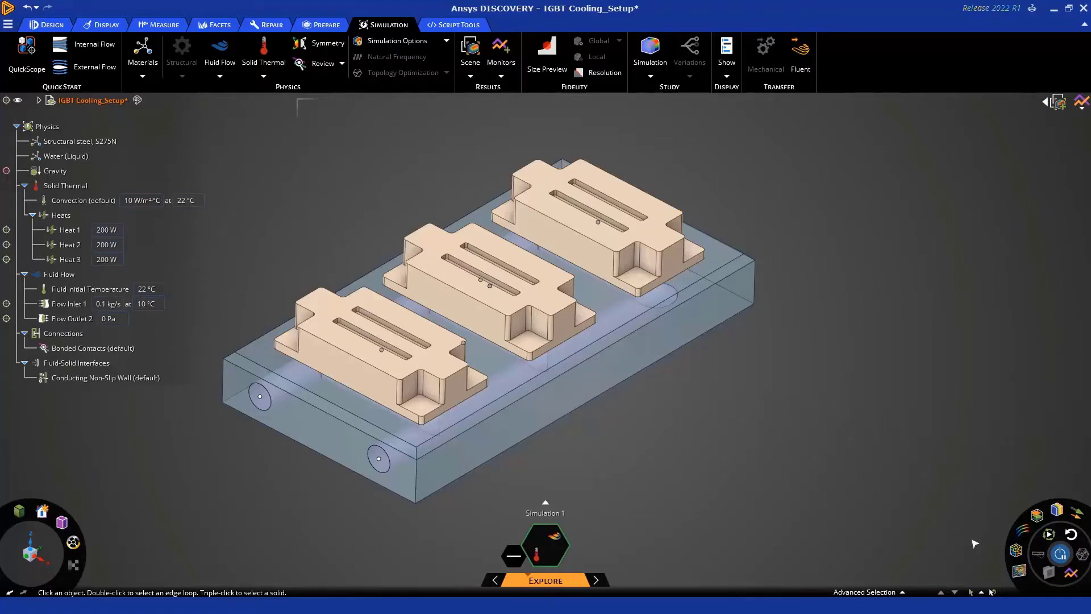
# Display the velocity result as particles and orient the model to see the cooling channels from below.
pyautogui.click(1017, 552)
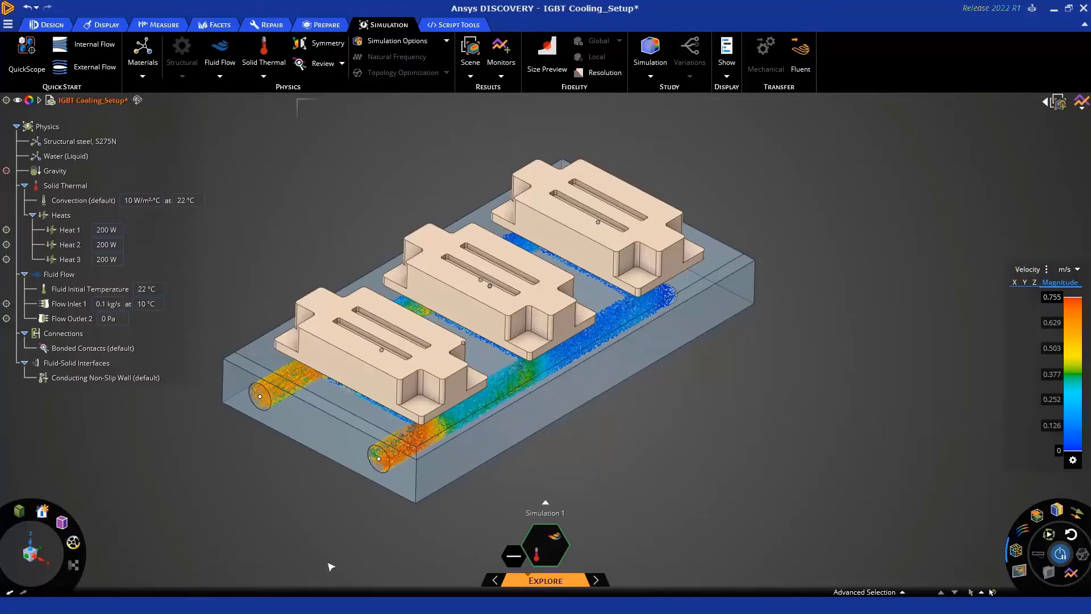
pyautogui.click(37, 557)
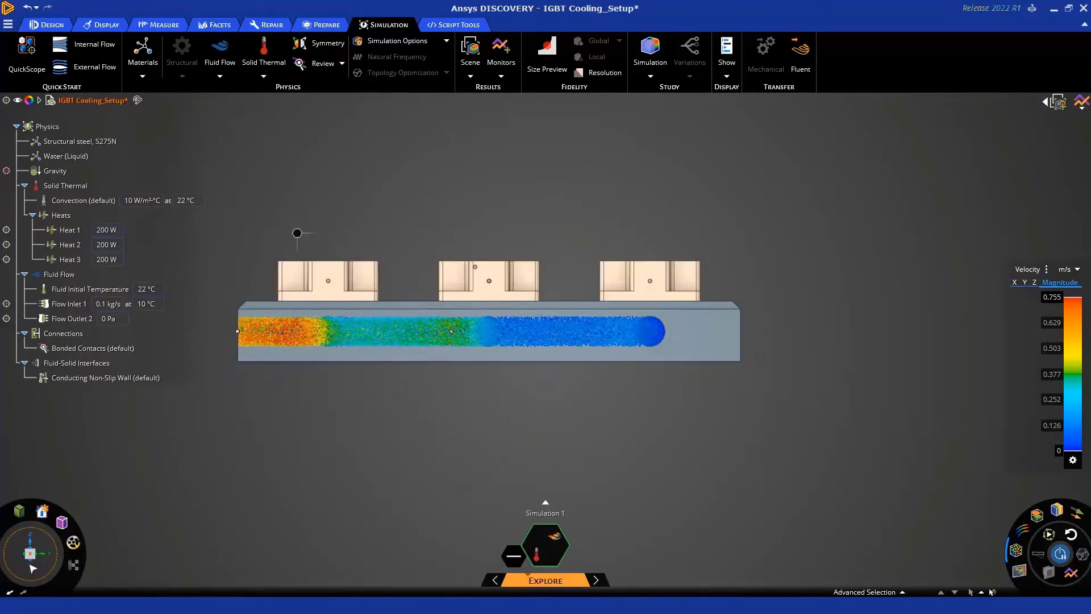
pyautogui.click(35, 564)
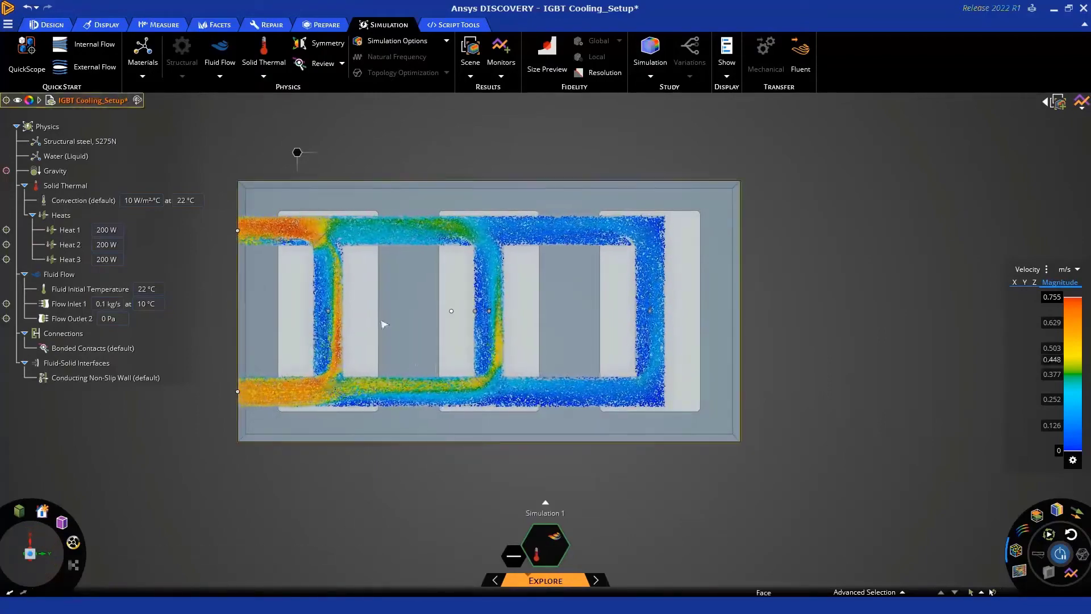
pyautogui.keyDown('ctrl'); pyautogui.moveTo(661, 489); pyautogui.dragTo(675, 520, button='middle'); pyautogui.keyUp('ctrl')
pyautogui.scroll(-1, 643, 498)
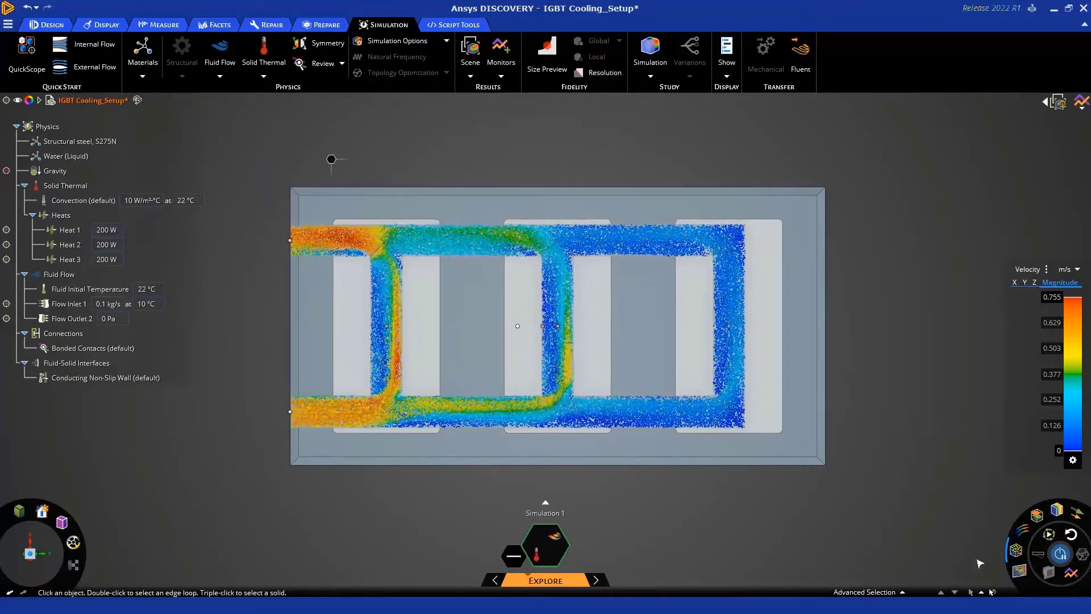
# Enlarge the velocity particles slightly, keeping their full range after trying narrower limits, and save the view as a scene.
pyautogui.moveTo(1016, 551)
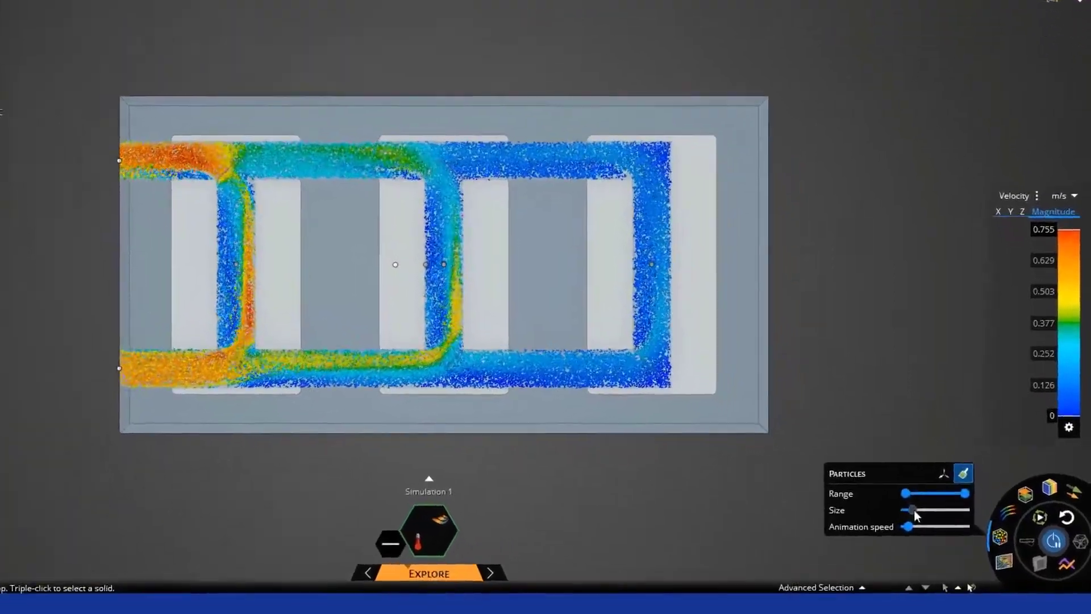
pyautogui.moveTo(914, 510); pyautogui.dragTo(923, 510)
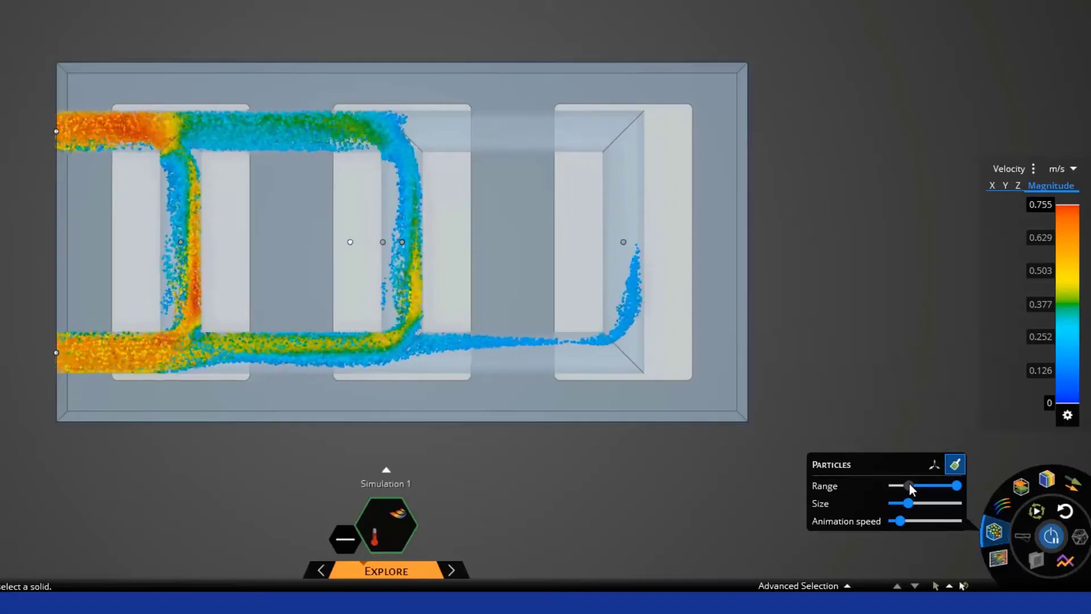
pyautogui.moveTo(909, 486); pyautogui.dragTo(876, 484)
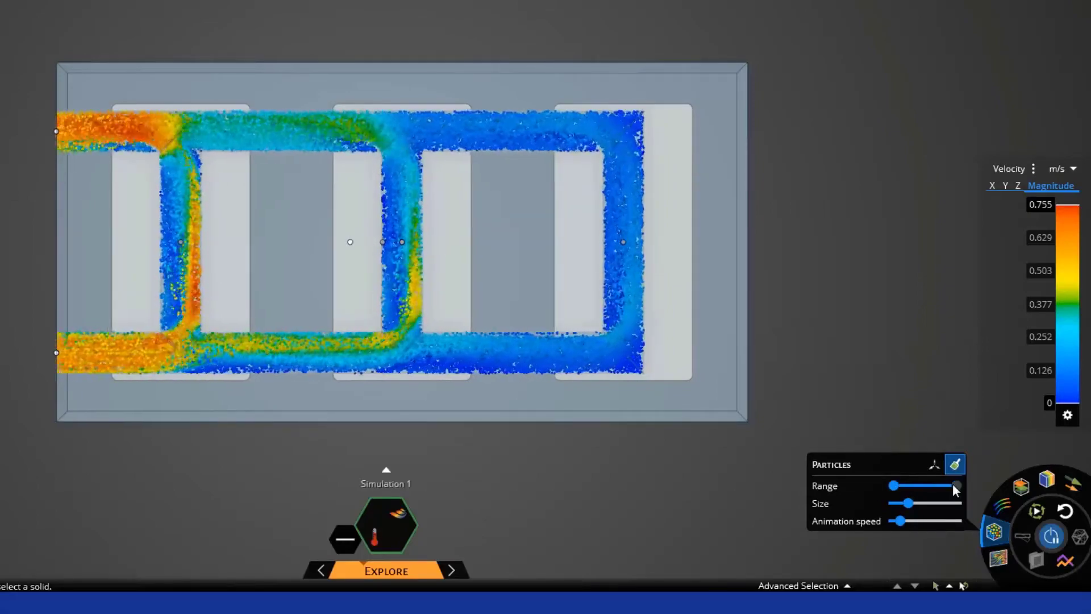
pyautogui.moveTo(933, 487); pyautogui.dragTo(971, 487)
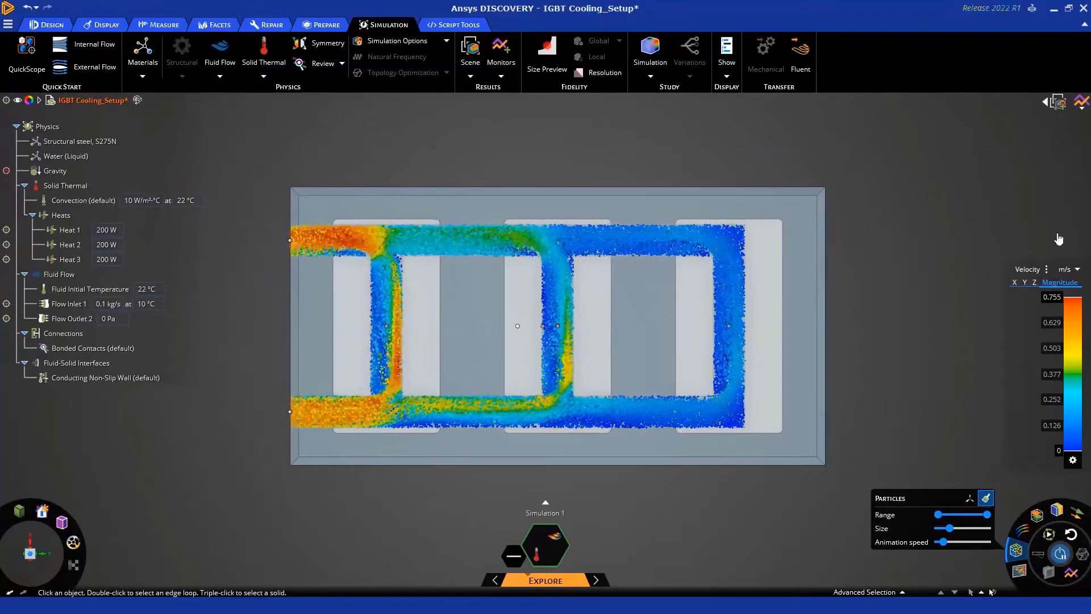
pyautogui.click(1059, 108)
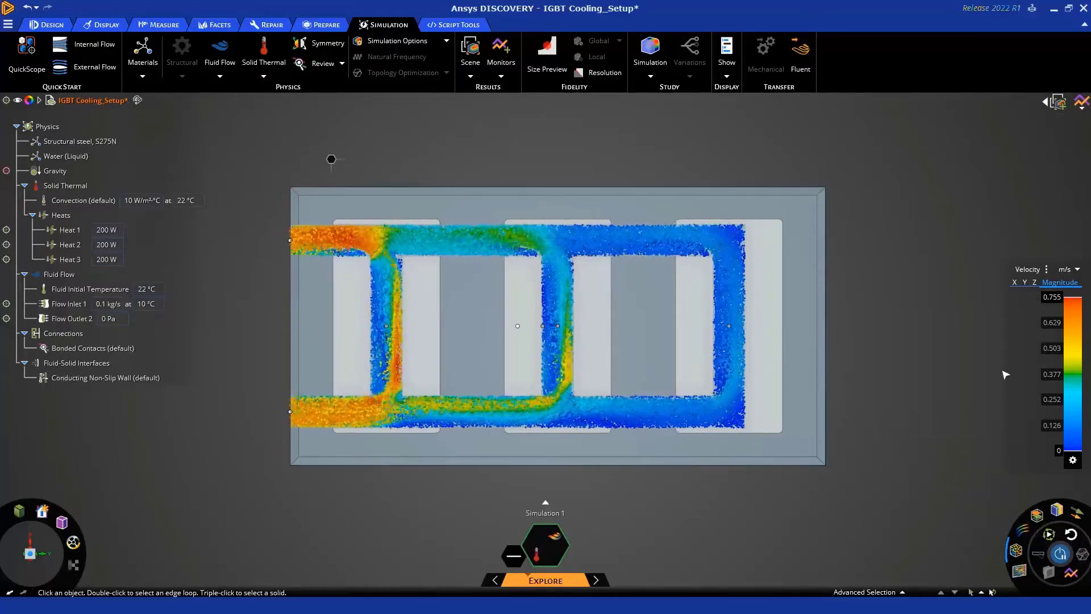
# Colour the particles by Temperature and lower the legend's upper limit to about 15.7 °C.
pyautogui.click(1047, 270)
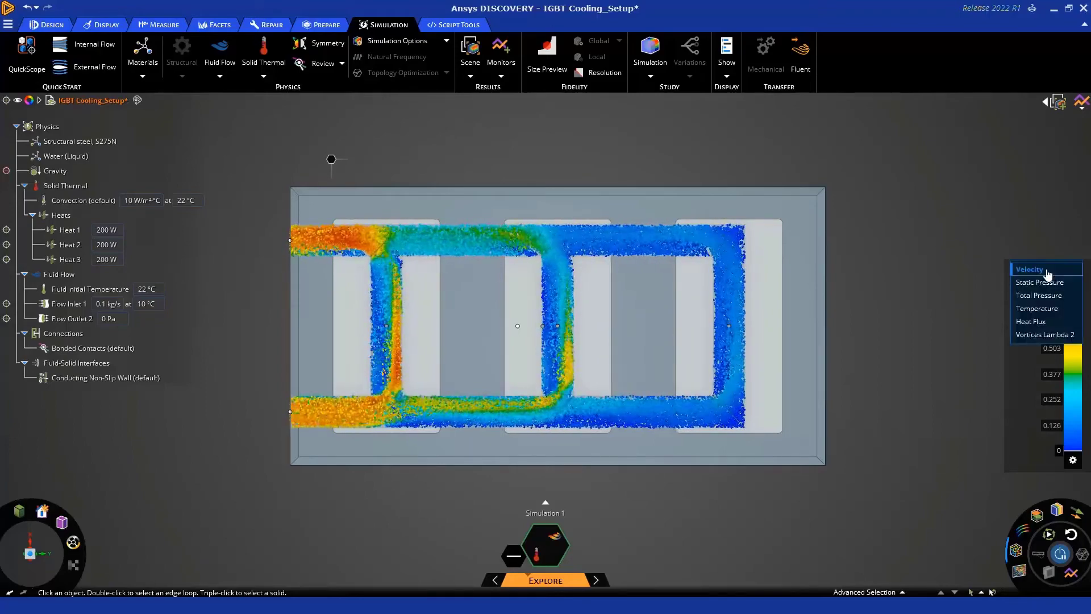
pyautogui.click(1040, 309)
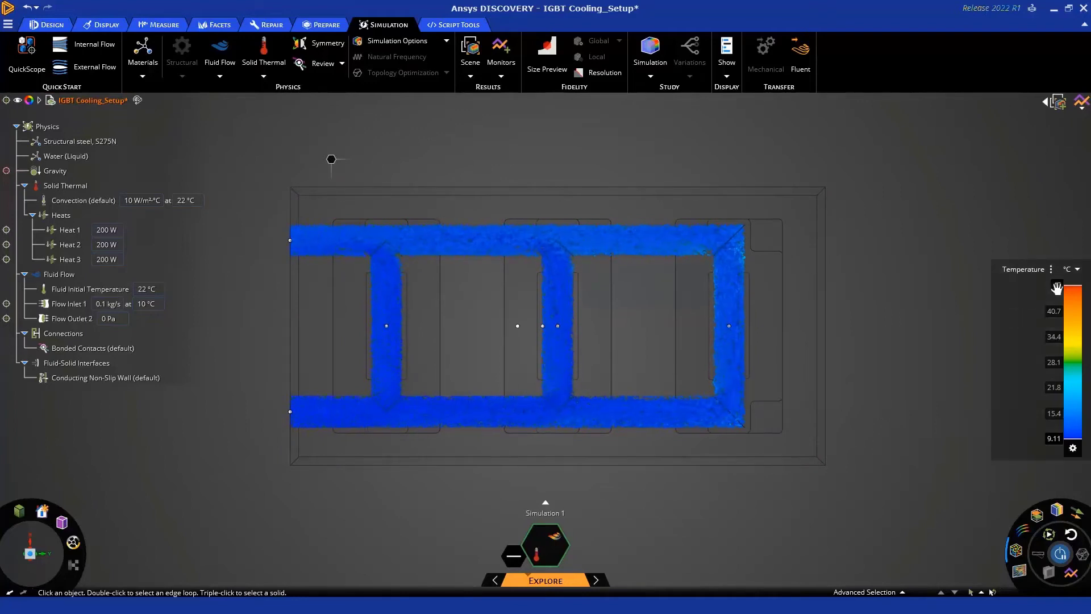
pyautogui.moveTo(1073, 287); pyautogui.dragTo(1070, 293)
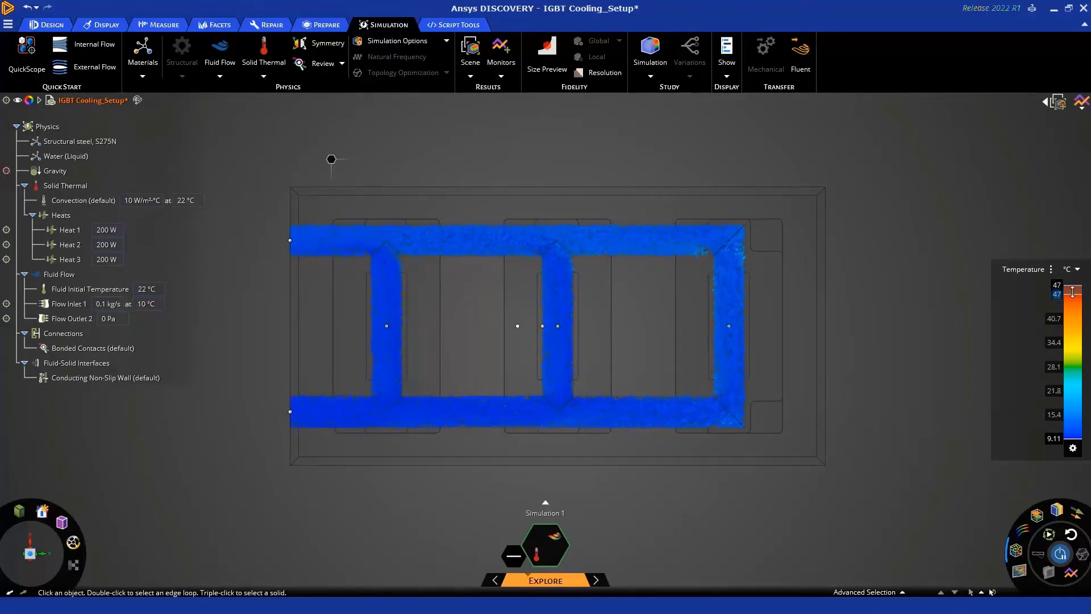
pyautogui.moveTo(1073, 295); pyautogui.dragTo(1073, 424)
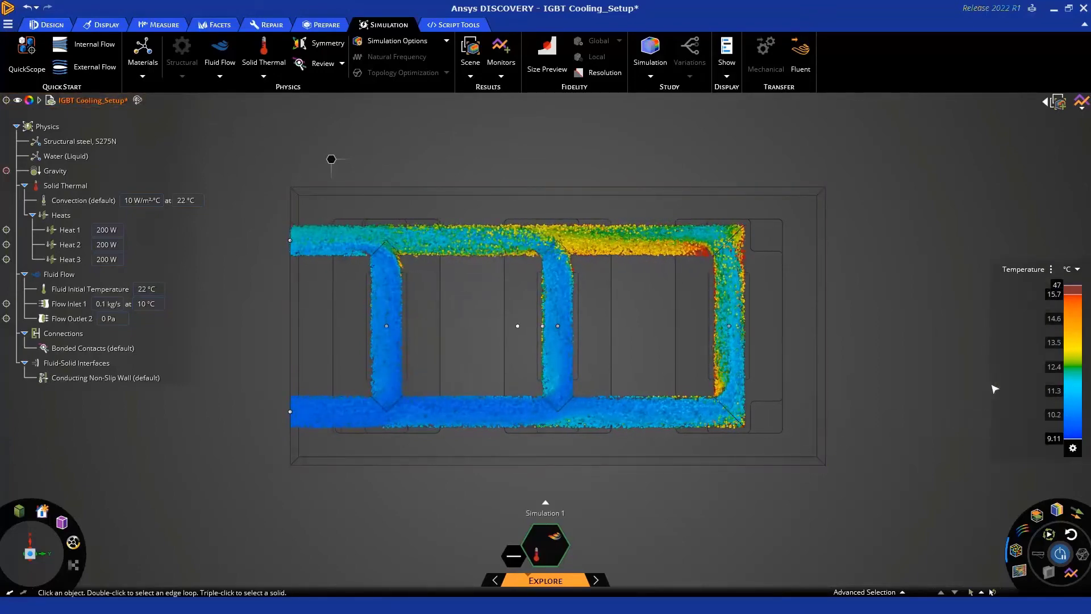
pyautogui.moveTo(1007, 381); pyautogui.dragTo(854, 353)
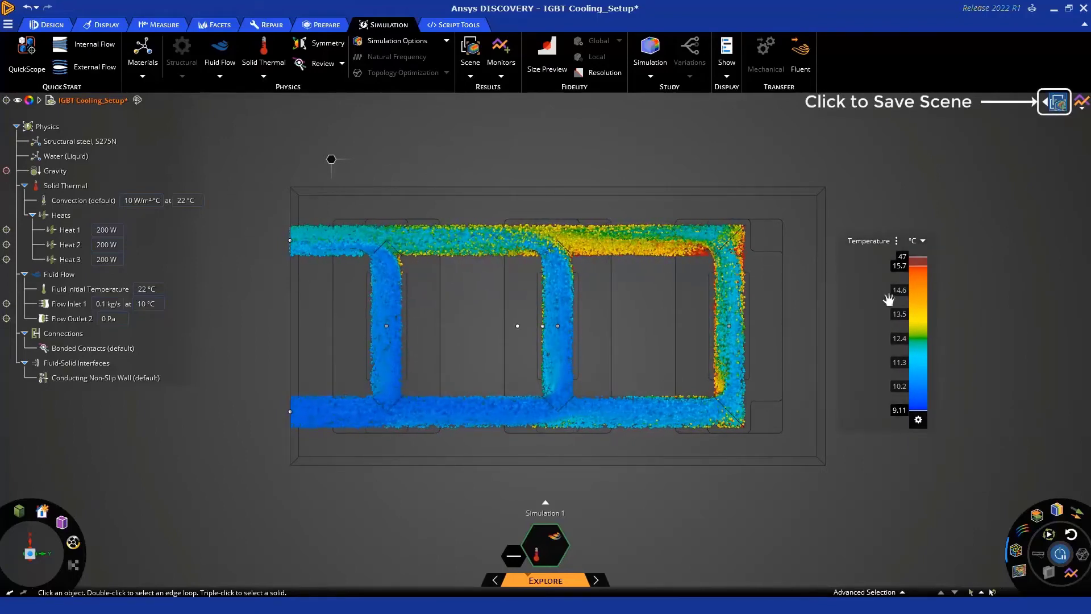
pyautogui.moveTo(888, 299); pyautogui.dragTo(1023, 310)
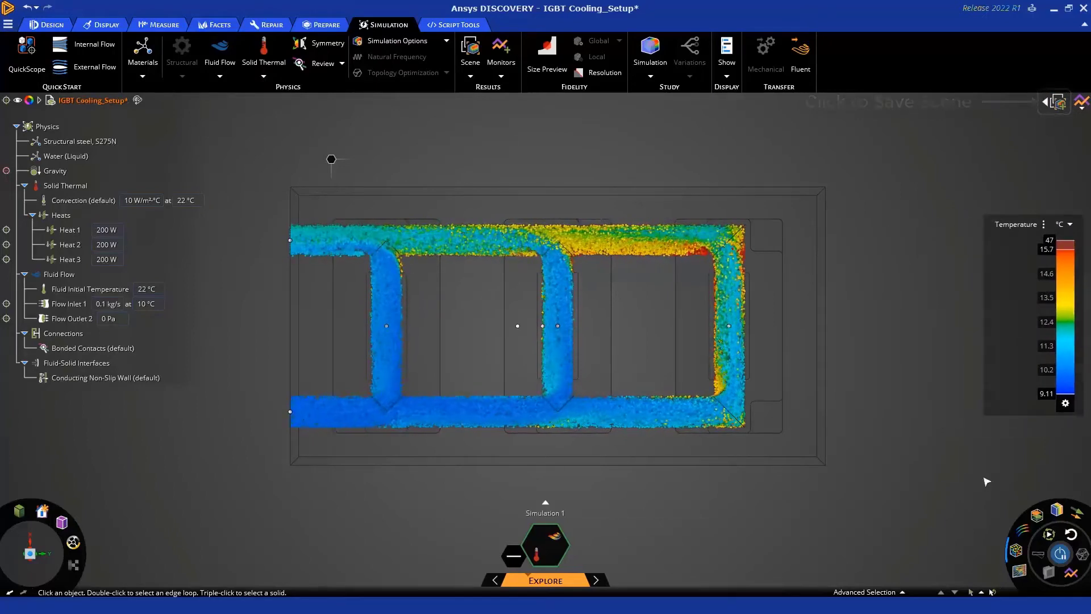
# Replace the particles with temperature contours on the whole assembly and reset the legend's user-defined range.
pyautogui.click(1016, 553)
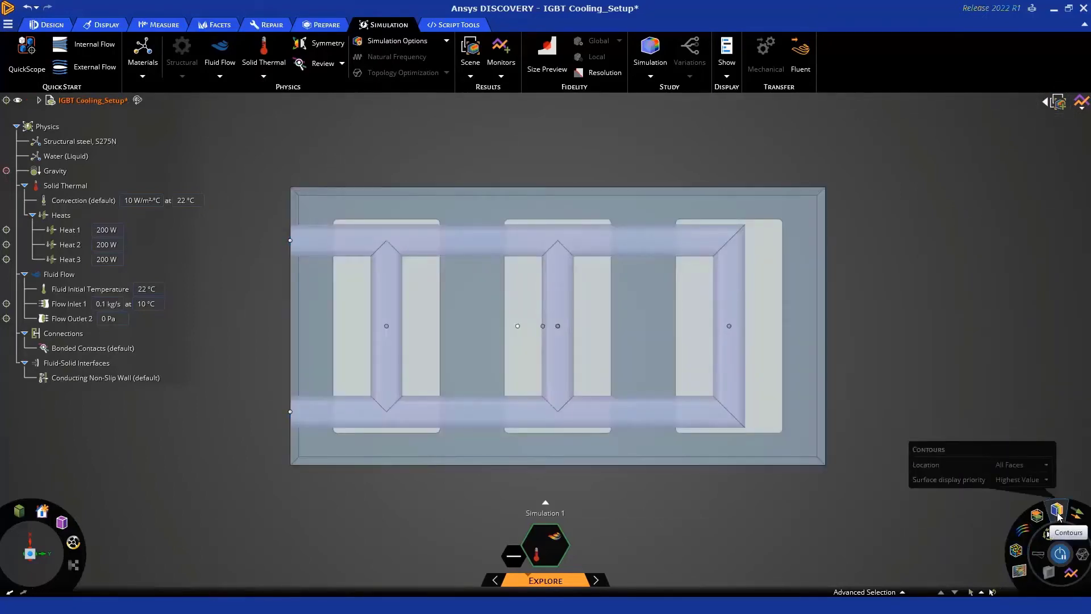
pyautogui.click(1059, 515)
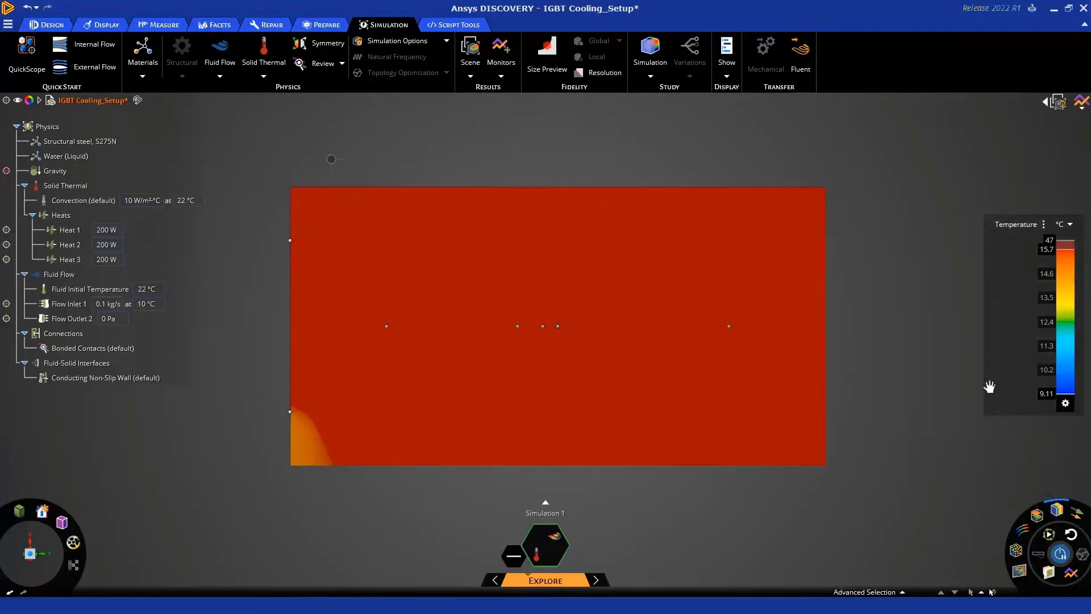
pyautogui.press('h')
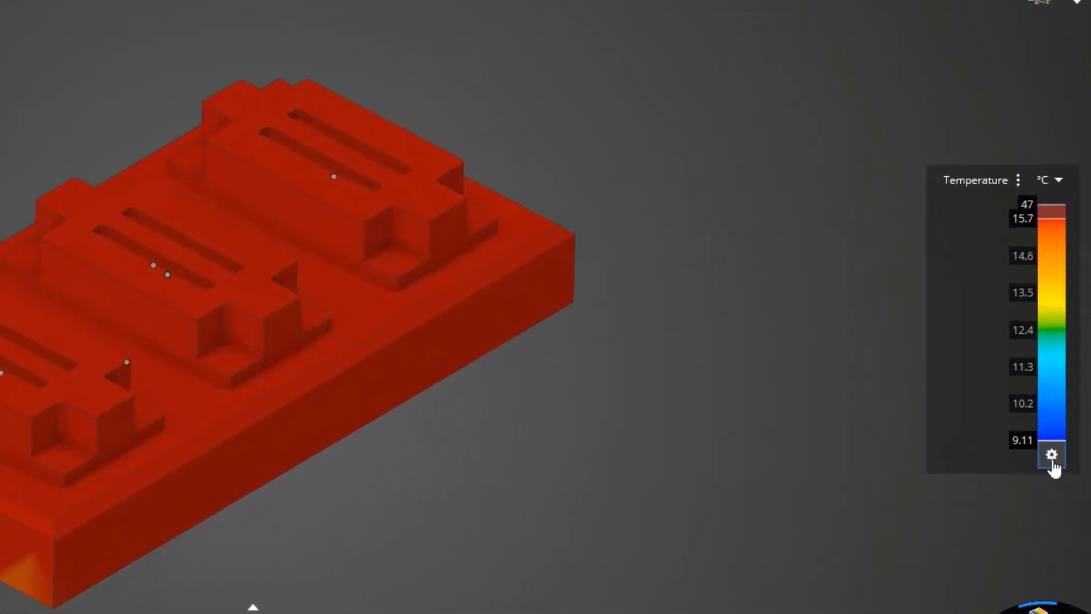
pyautogui.click(1063, 421)
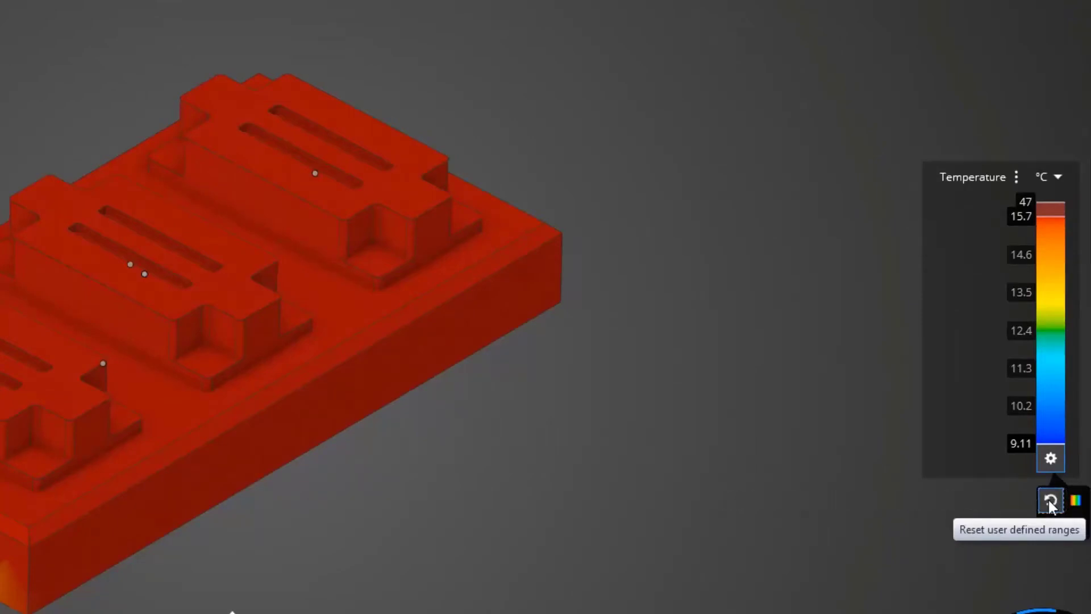
pyautogui.click(1050, 501)
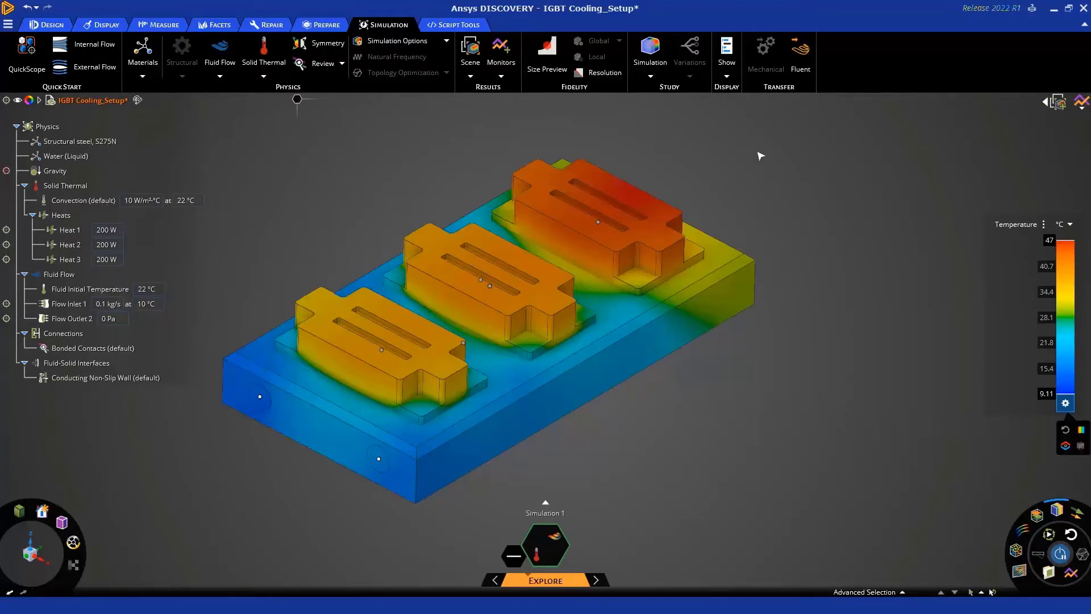
# Check the bodies assigned structural steel and water, and assign Silicon, pure to the IGBT body nearest the flow inlet and outlet.
pyautogui.click(83, 143)
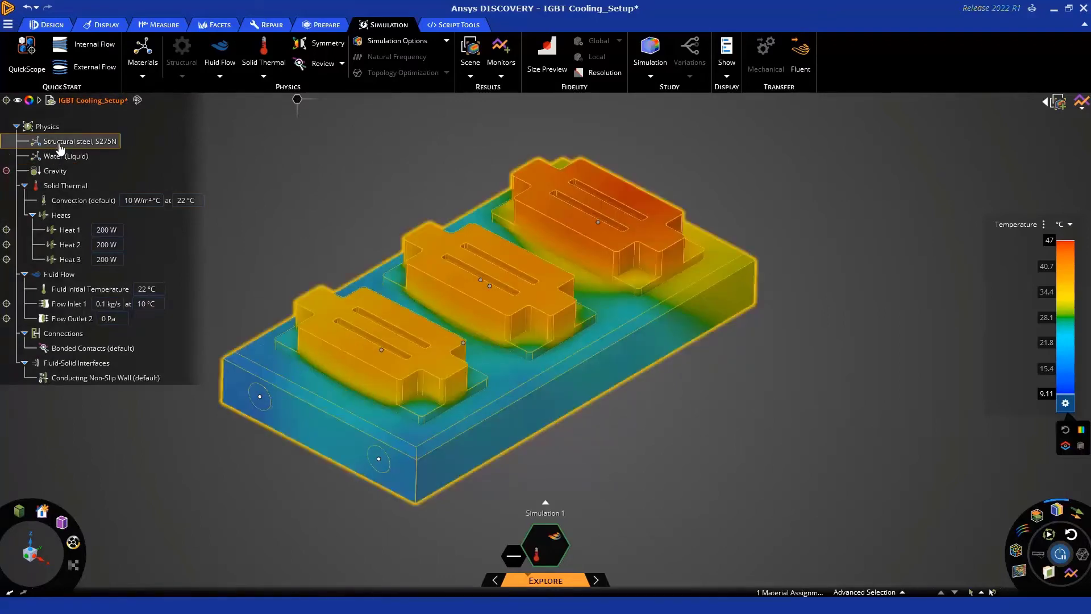
pyautogui.click(60, 157)
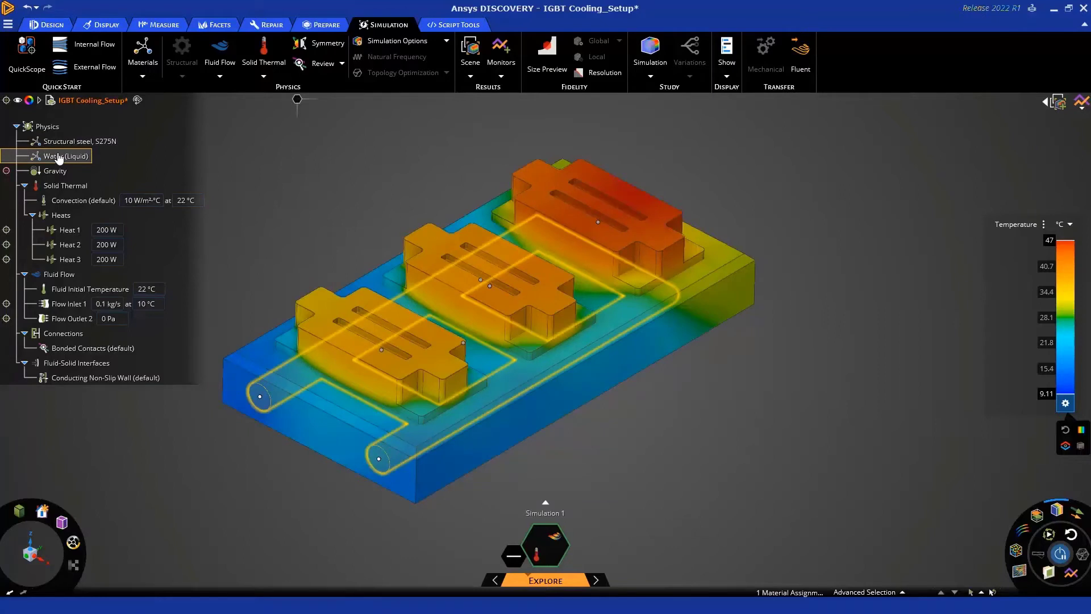
pyautogui.click(322, 180)
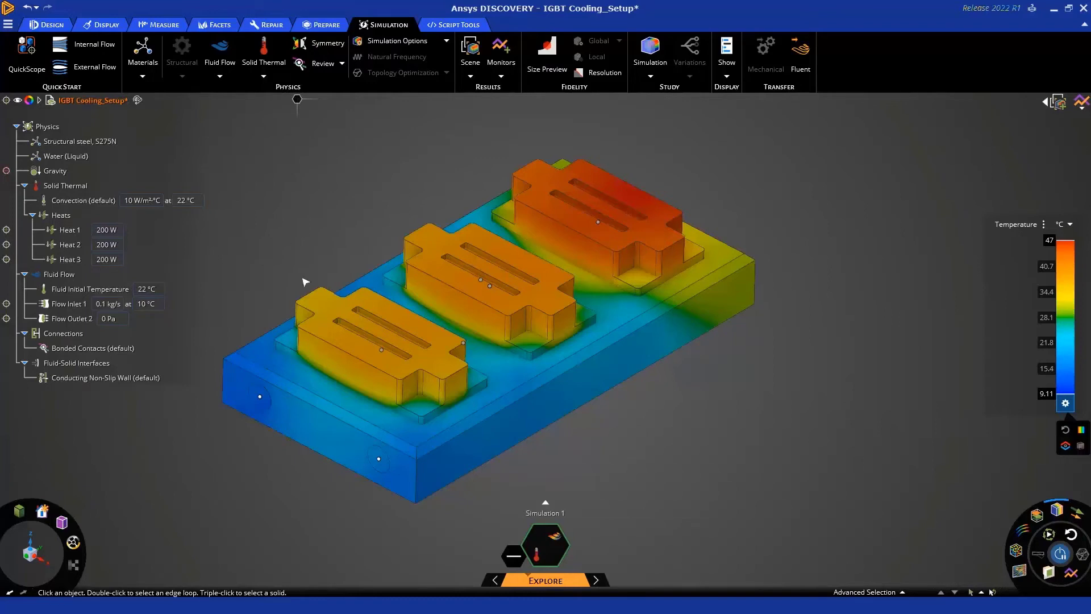
pyautogui.tripleClick(325, 311)
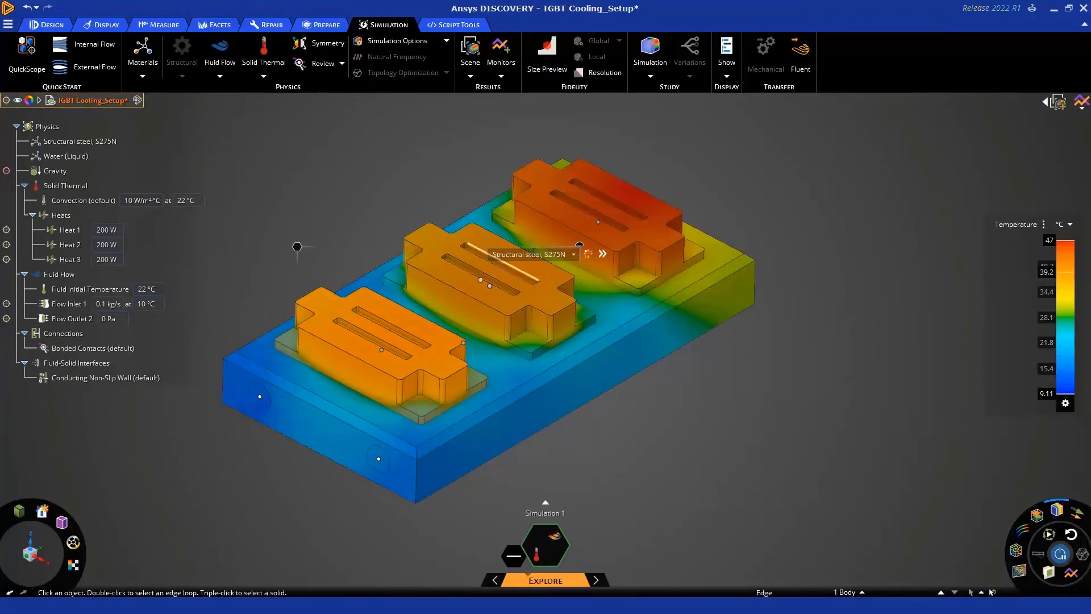
pyautogui.click(575, 255)
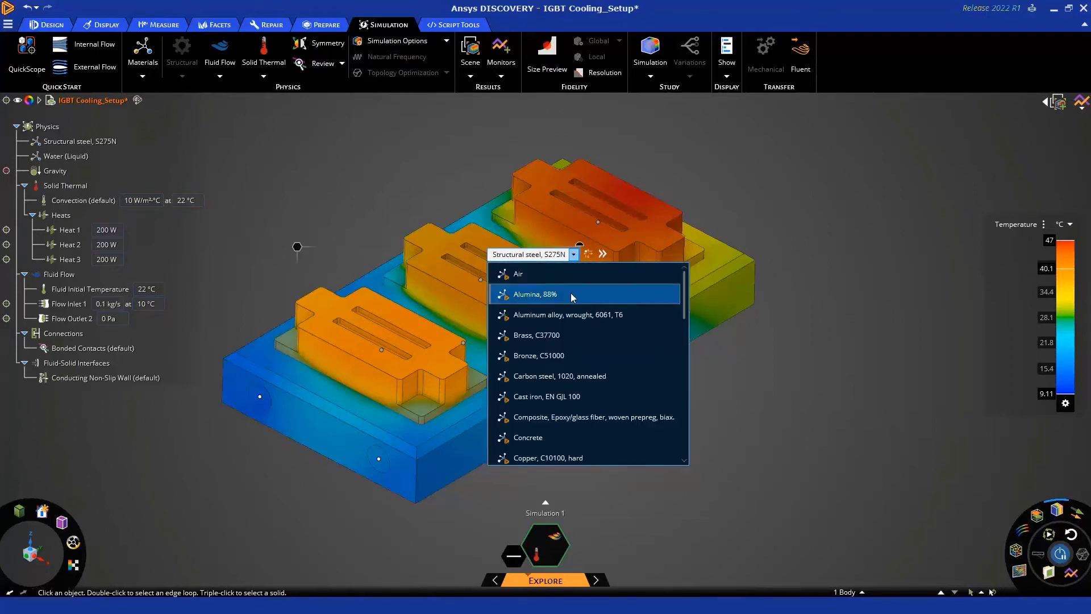
pyautogui.scroll(-1, 572, 292)
pyautogui.scroll(-6, 574, 295)
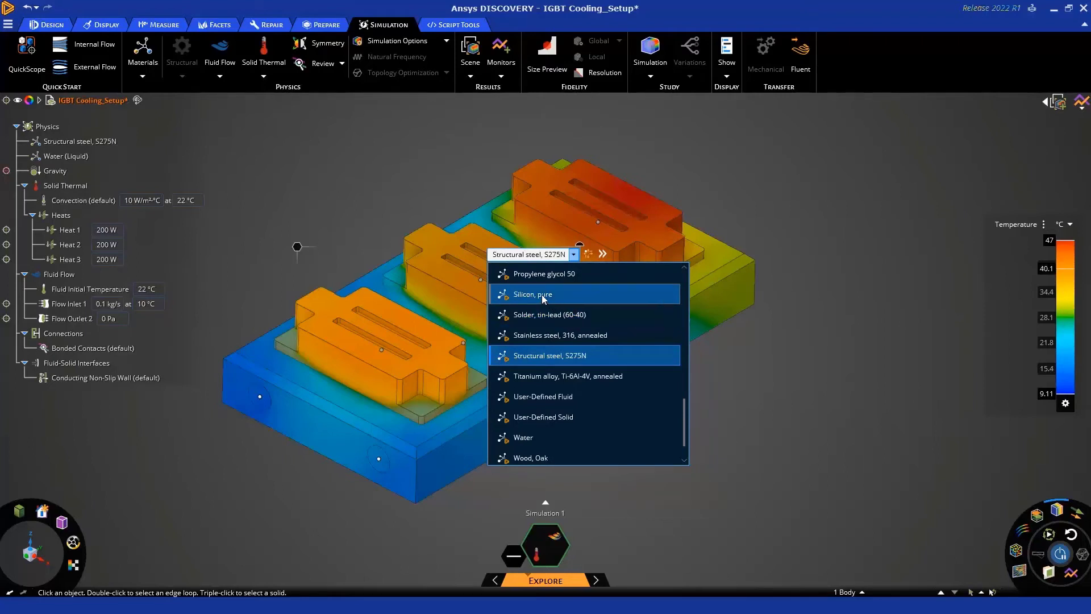
pyautogui.click(385, 359)
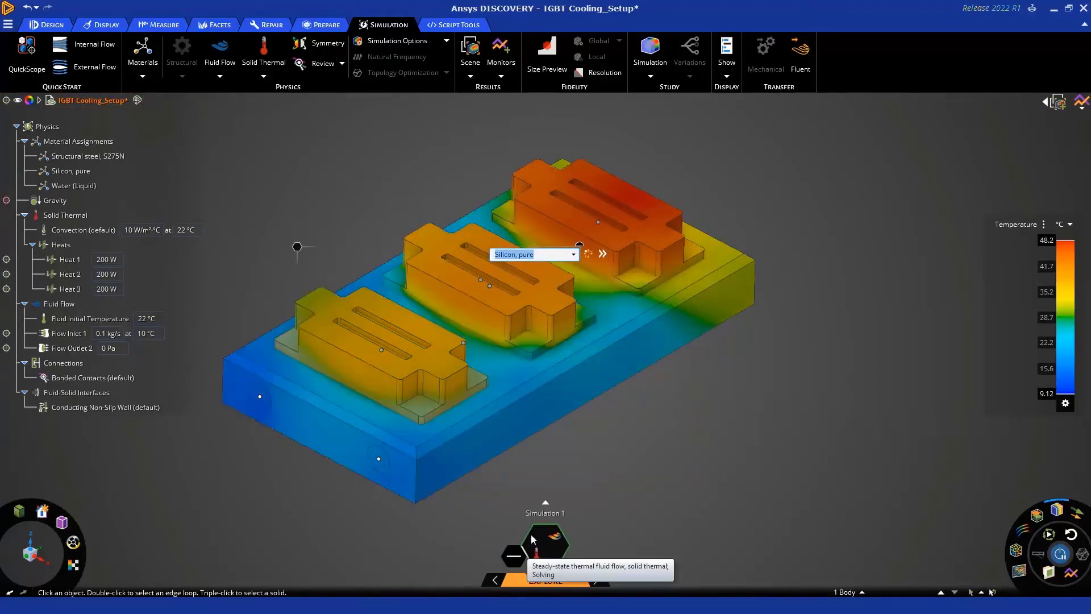
pyautogui.click(646, 456)
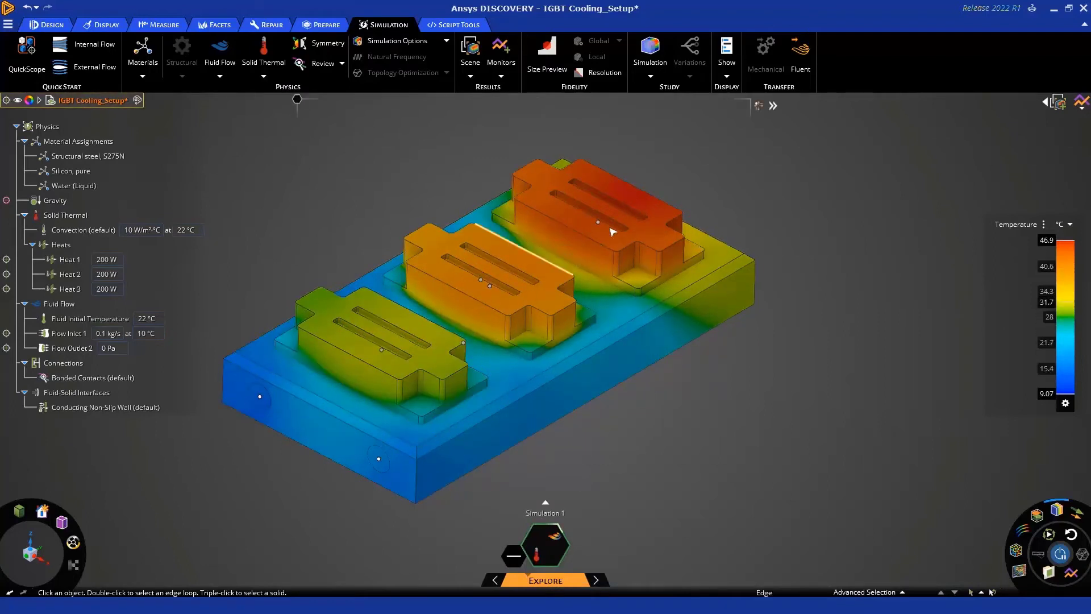
# Assign Silicon, pure to both the middle and the rear IGBT bodies.
pyautogui.tripleClick(549, 306)
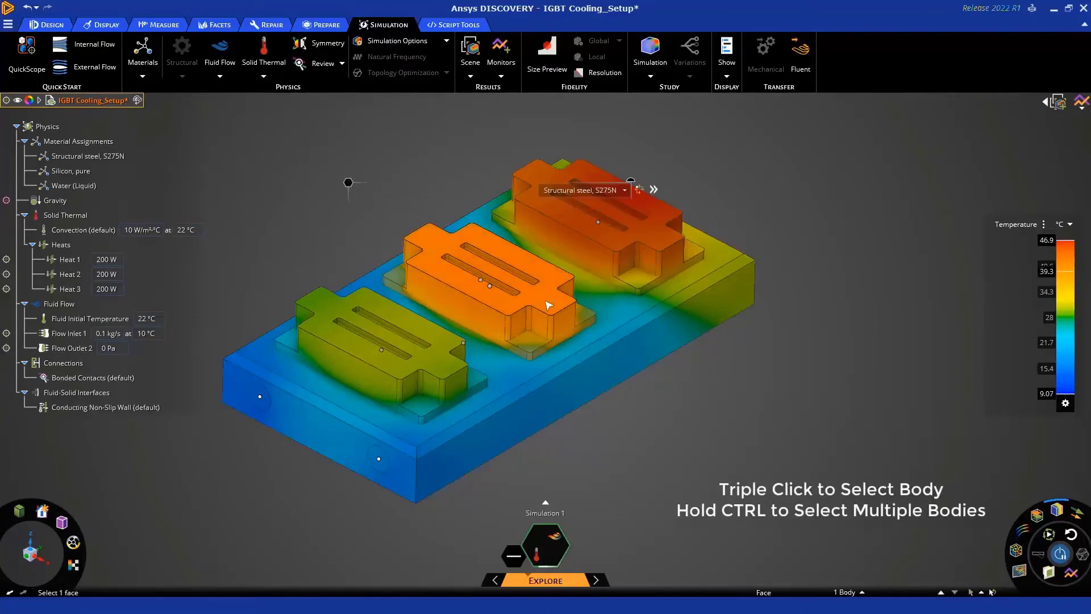
pyautogui.keyDown('ctrl'); pyautogui.tripleClick(647, 238); pyautogui.keyUp('ctrl')
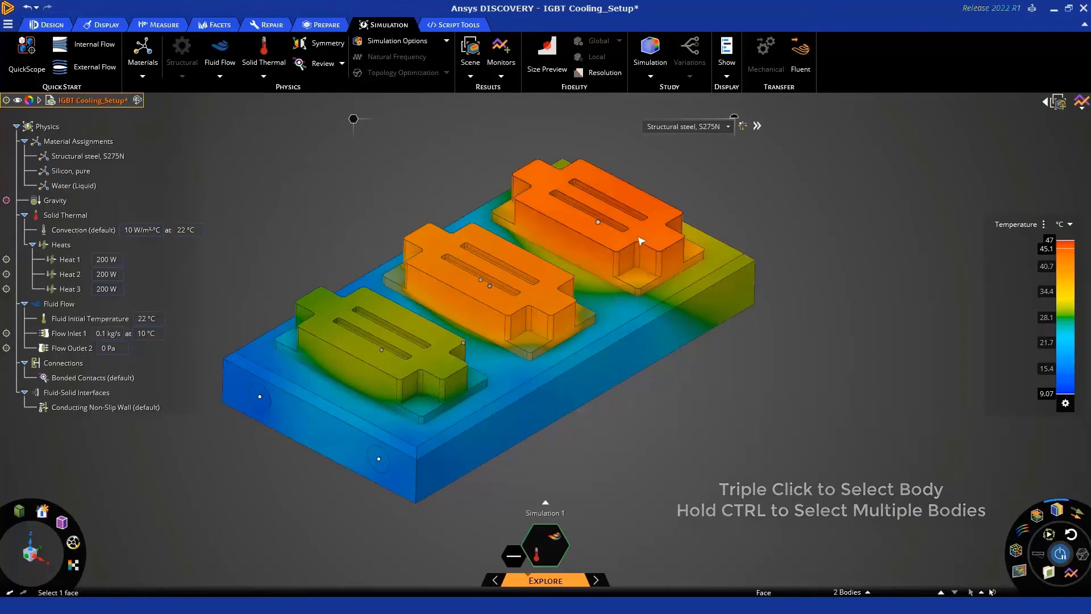
pyautogui.click(728, 127)
pyautogui.scroll(-5, 717, 186)
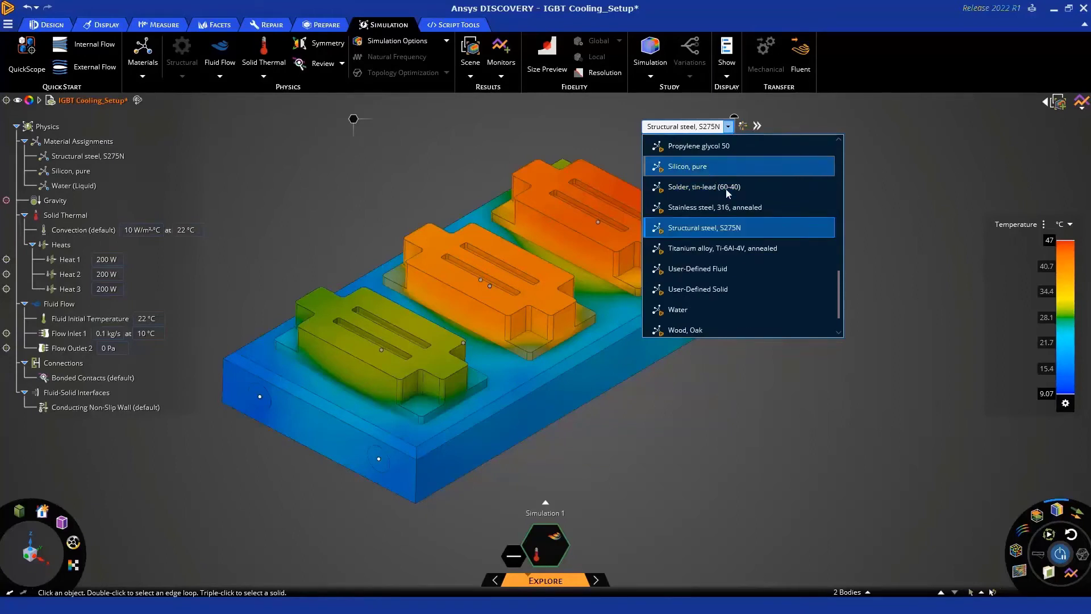
pyautogui.click(709, 167)
pyautogui.click(807, 434)
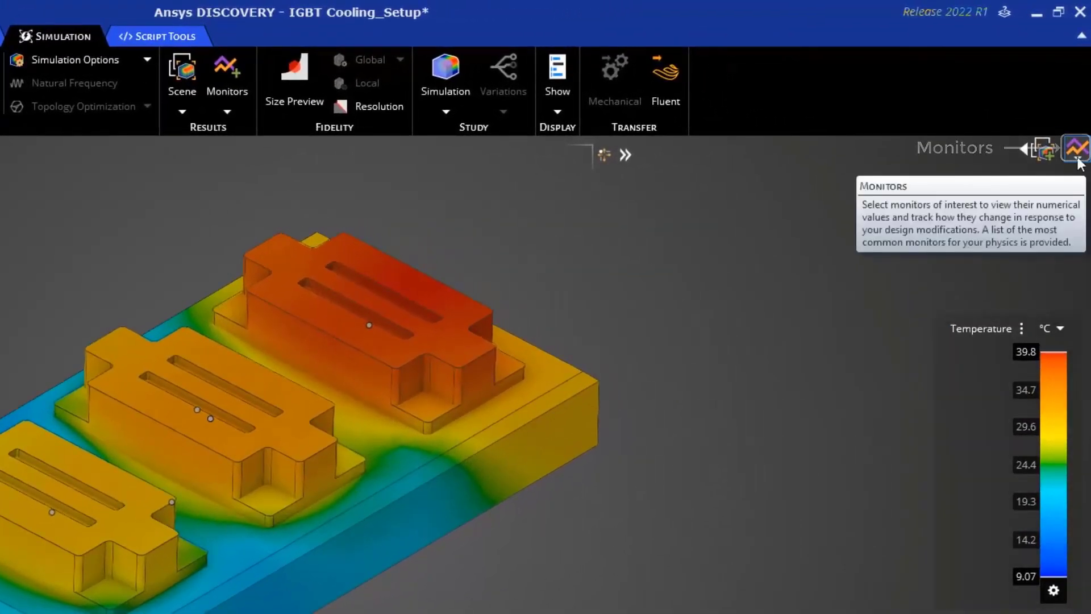
# Examine the Max. Temperature monitor's chart, comparing its values across the solved design changes, and close the chart.
pyautogui.click(1079, 161)
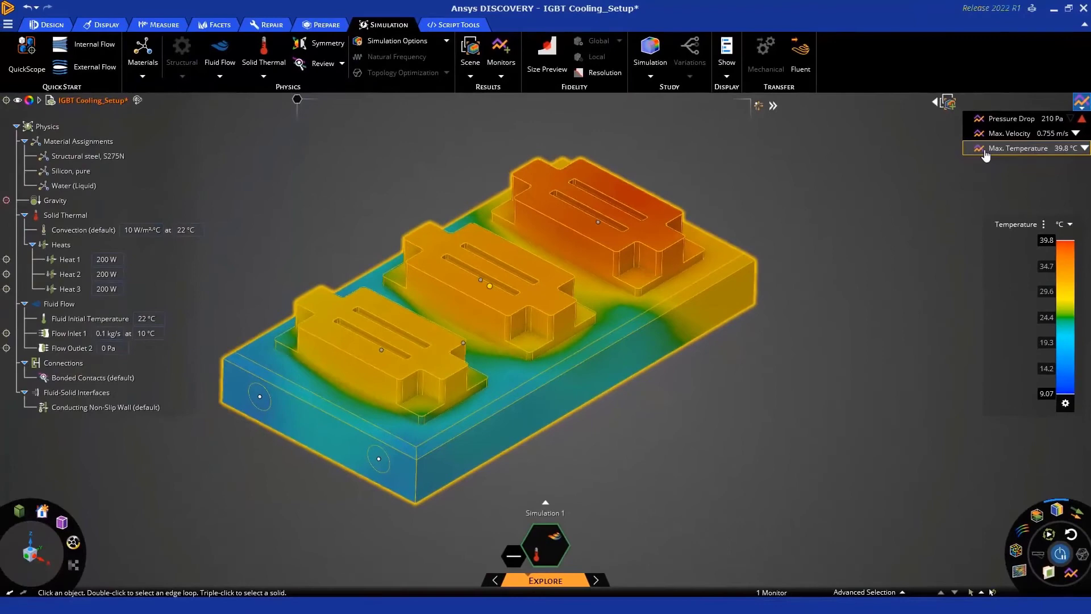
pyautogui.click(986, 151)
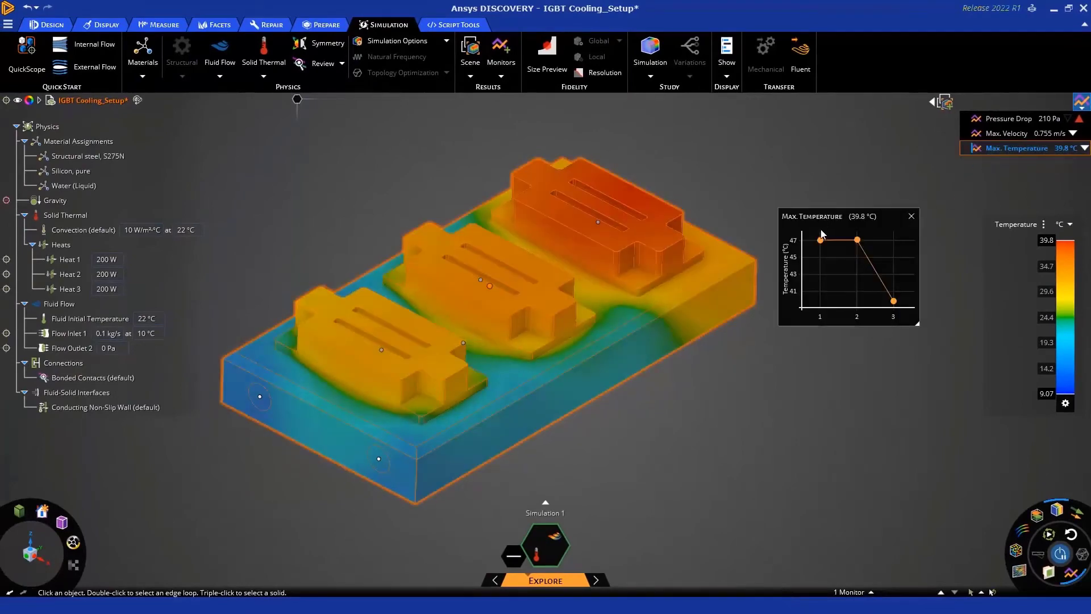
pyautogui.moveTo(822, 240)
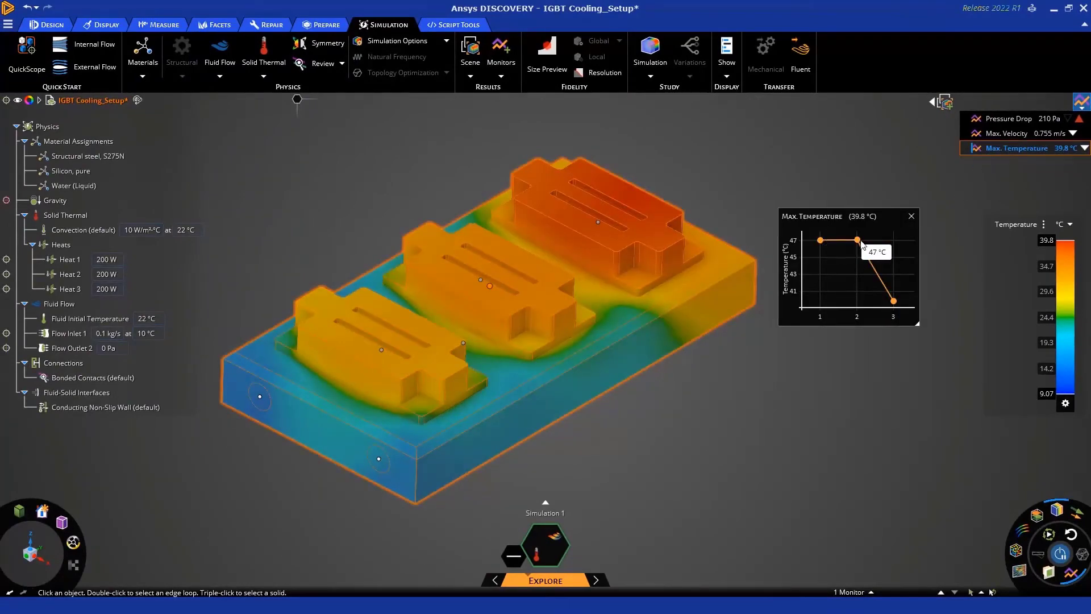
pyautogui.moveTo(893, 301)
pyautogui.moveTo(856, 241)
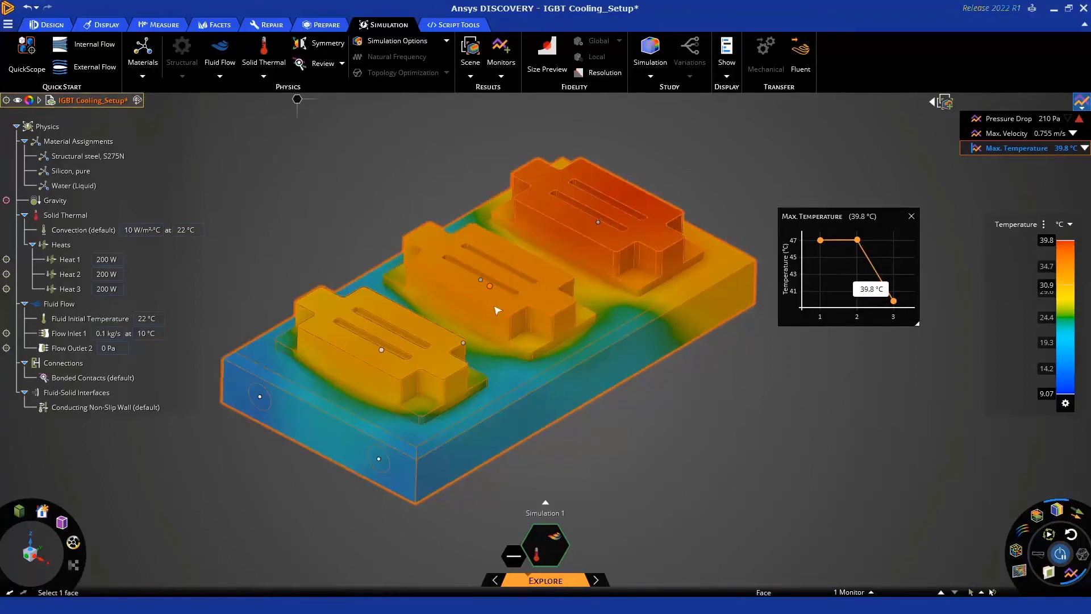
pyautogui.click(911, 221)
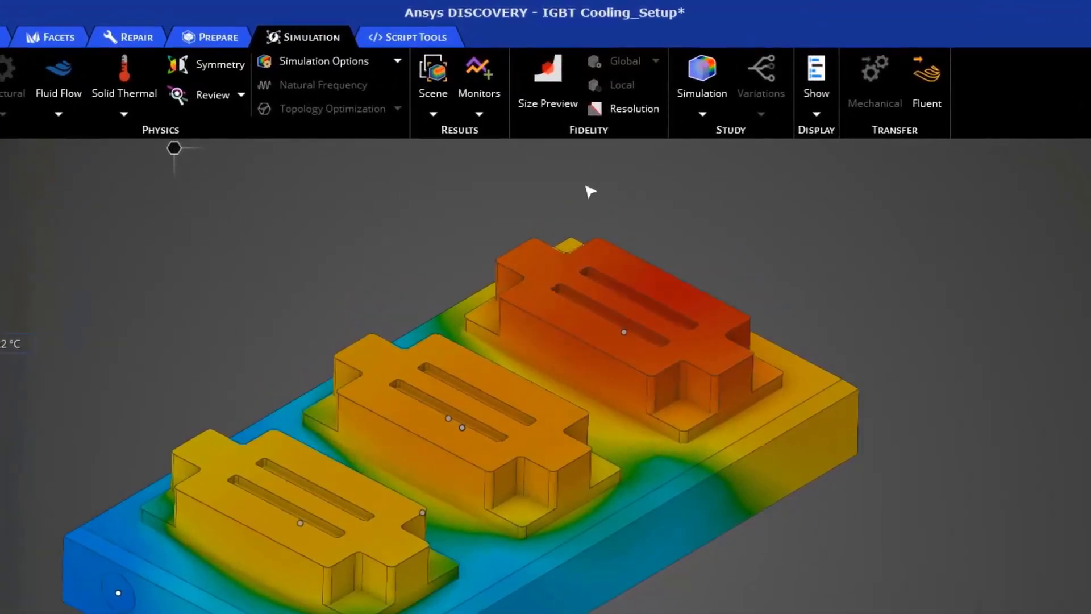
# Create a custom monitor for the average temperature of the rear IGBT body, check its chart and close it.
pyautogui.click(482, 116)
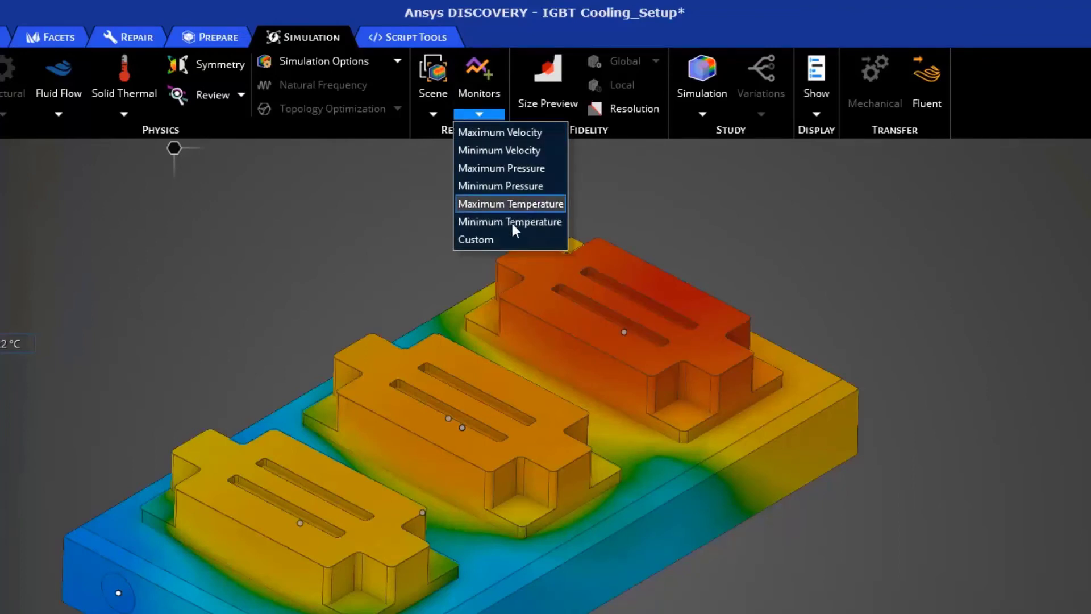
pyautogui.click(476, 239)
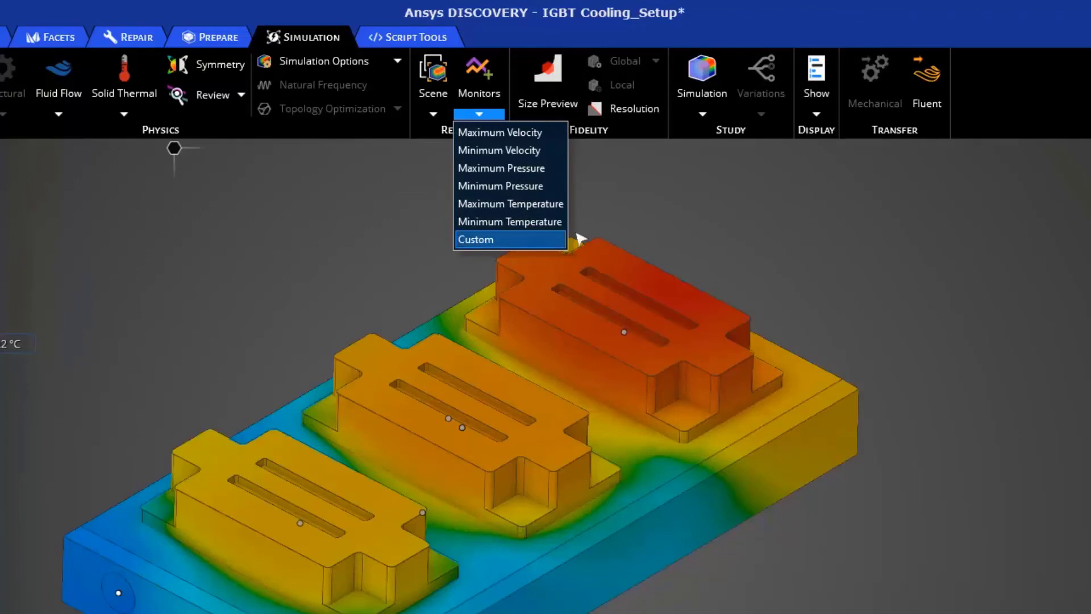
pyautogui.tripleClick(541, 271)
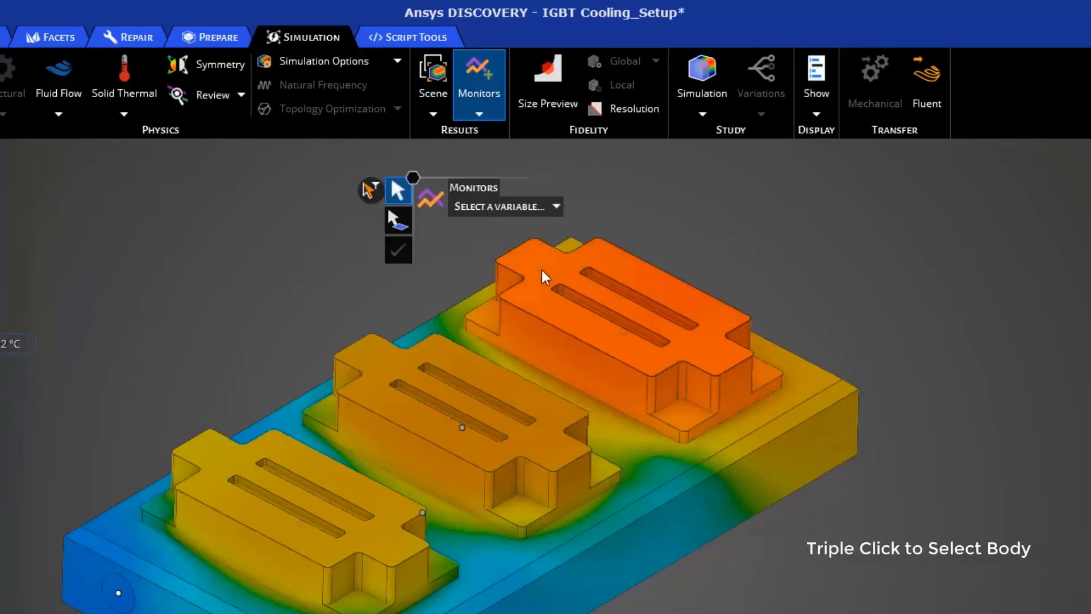
pyautogui.click(510, 211)
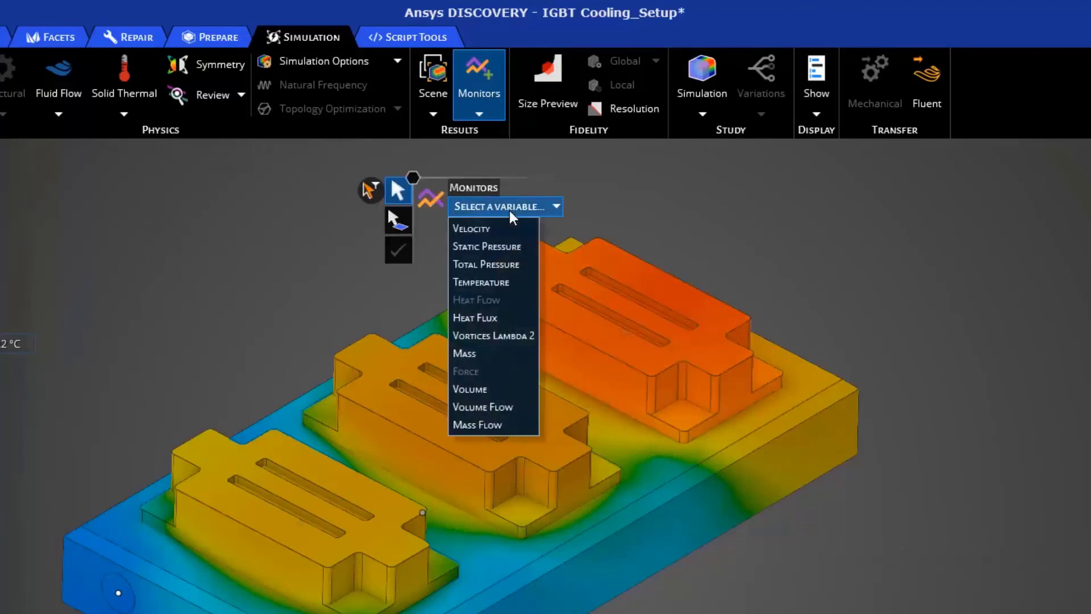
pyautogui.click(501, 283)
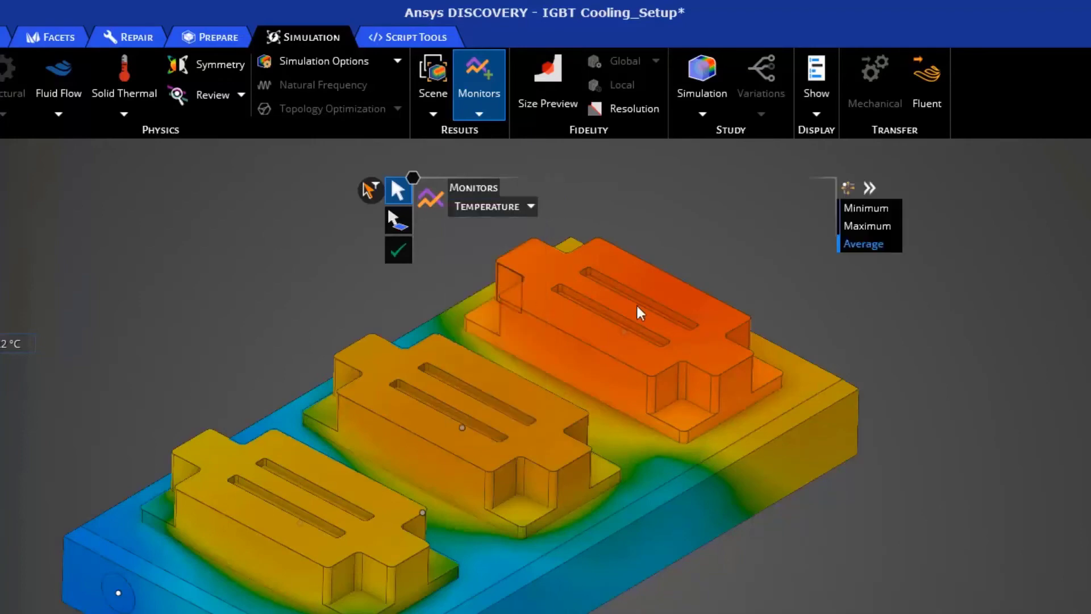
pyautogui.click(398, 251)
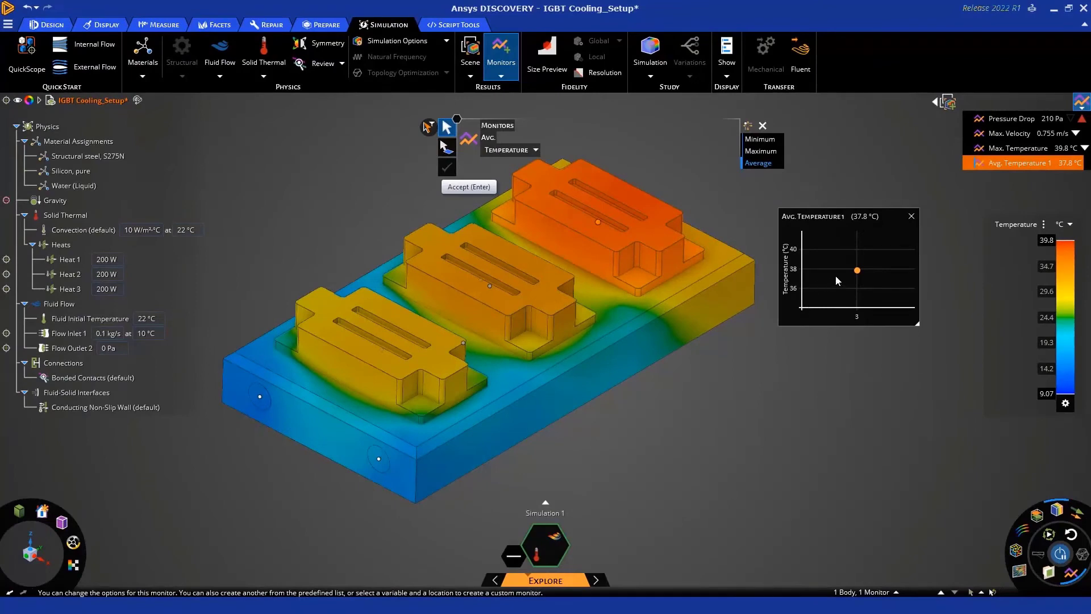
pyautogui.moveTo(857, 272)
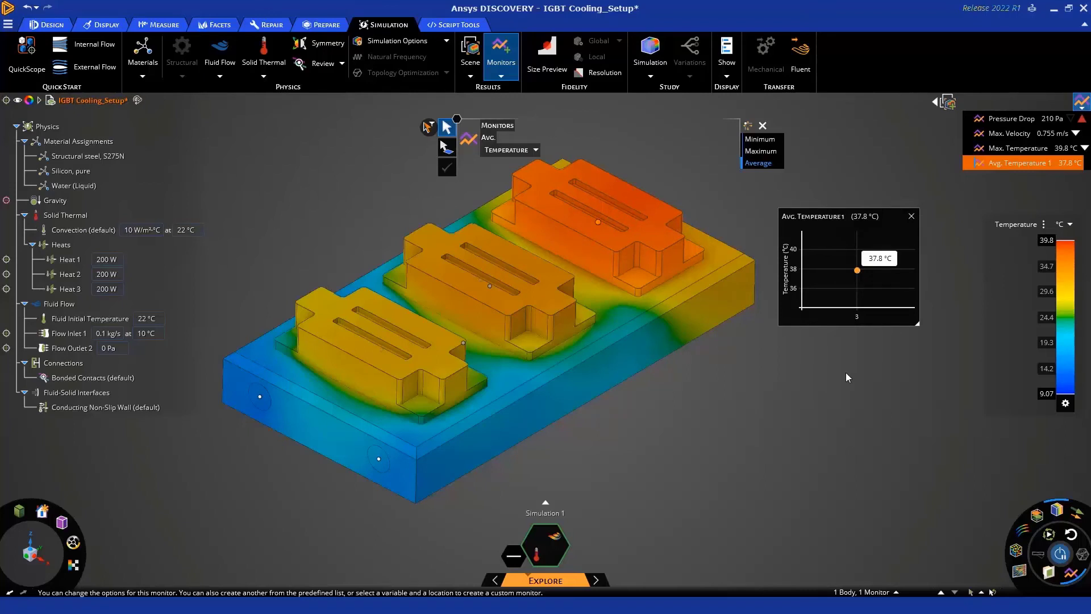
pyautogui.press('Escape')
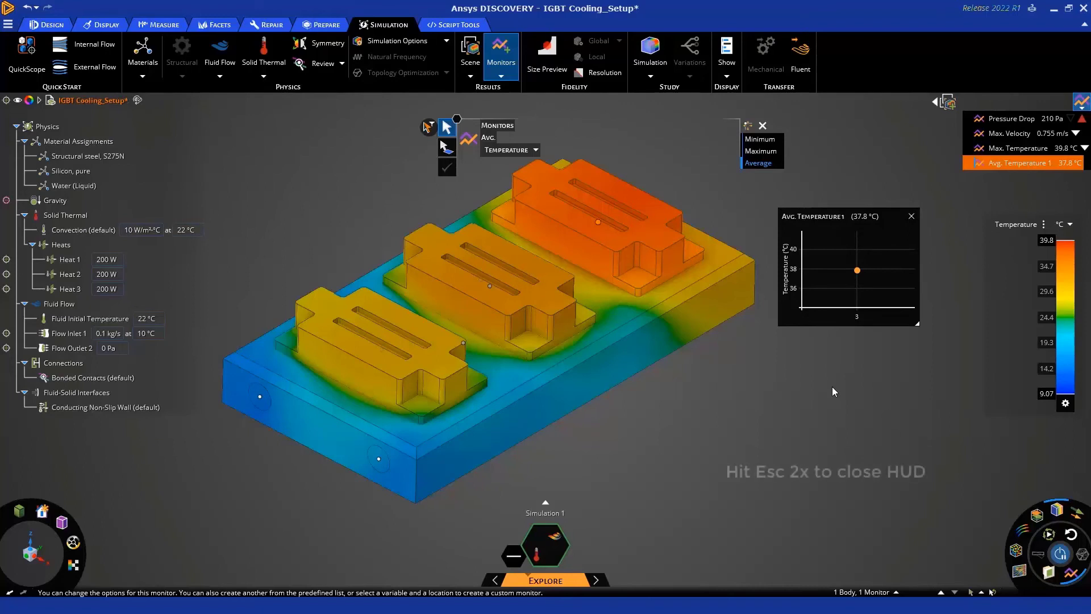
pyautogui.press('Escape')
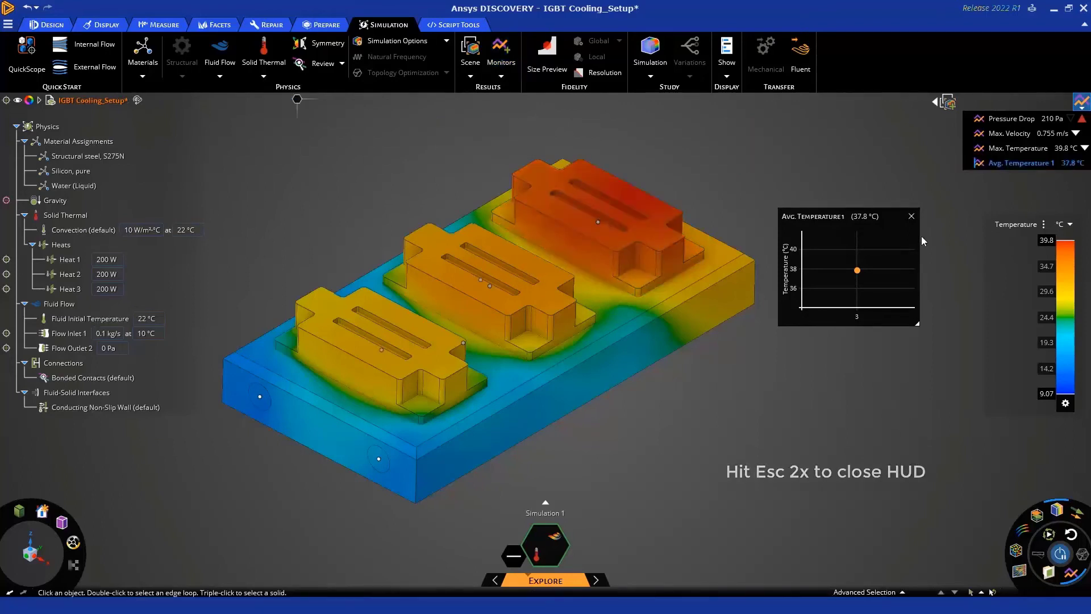
pyautogui.click(914, 217)
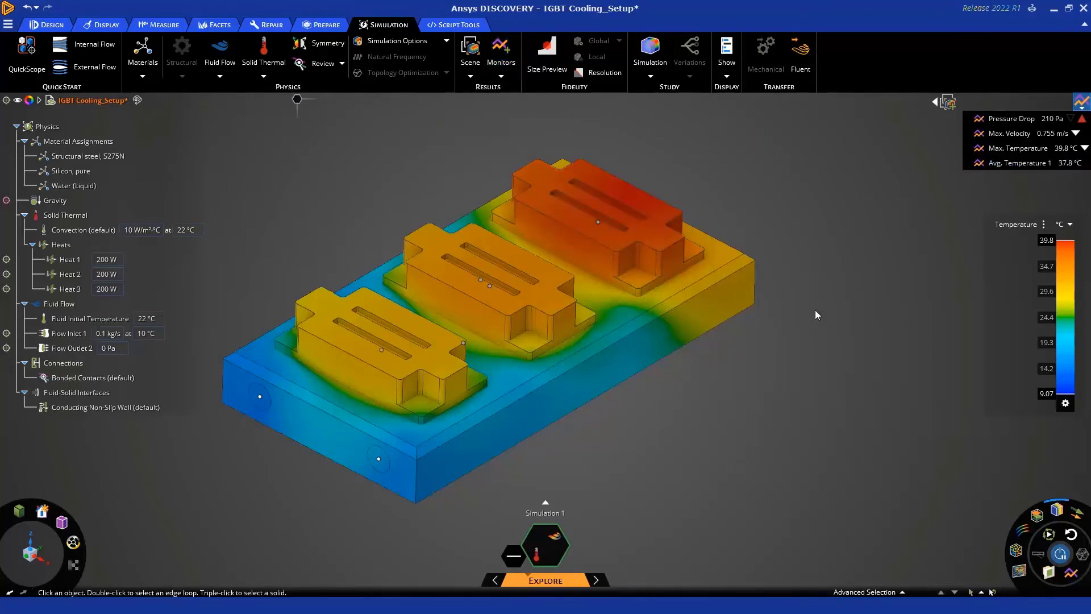
# Apply an Insulated thermal condition to the underside of the cooling plate and collapse the monitors list.
pyautogui.keyDown('shift'); pyautogui.moveTo(815, 313); pyautogui.dragTo(867, 322, button='middle'); pyautogui.keyUp('shift')
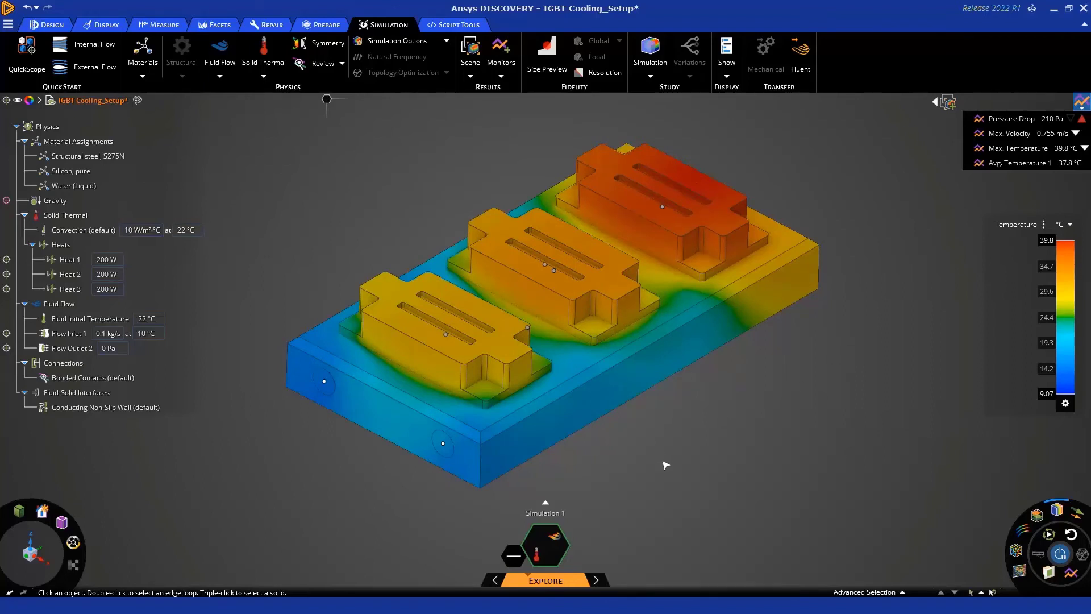
pyautogui.moveTo(663, 475); pyautogui.dragTo(627, 333, button='middle')
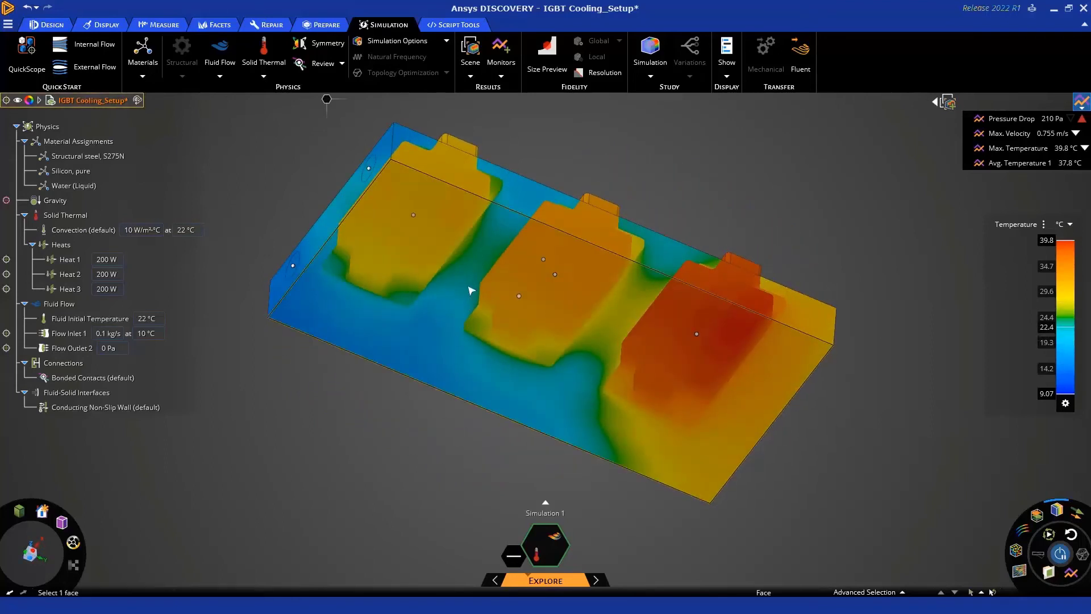
pyautogui.click(470, 290)
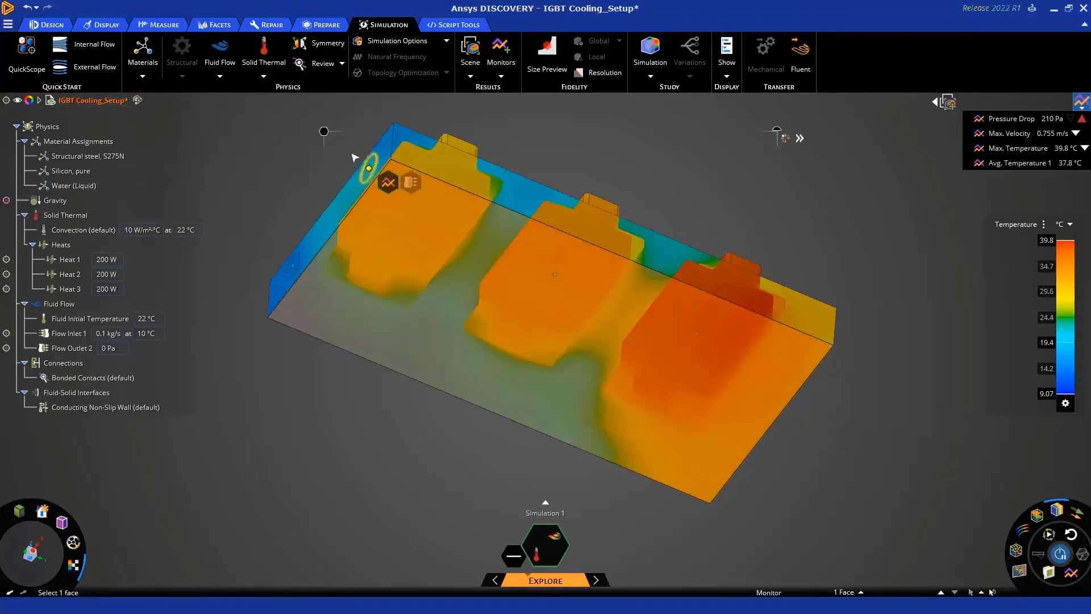
pyautogui.moveTo(323, 134)
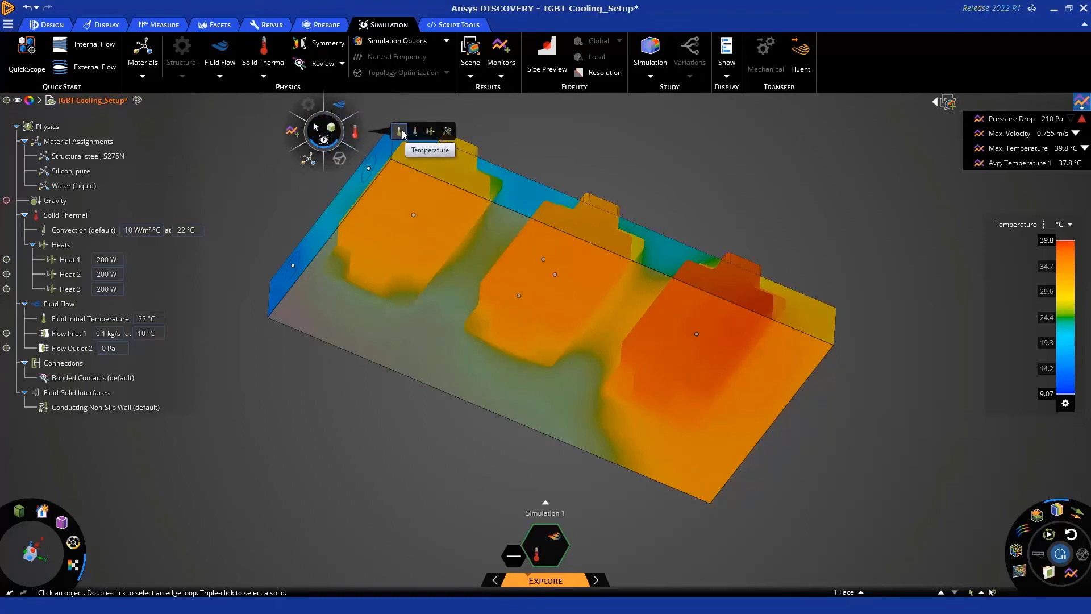
pyautogui.click(448, 132)
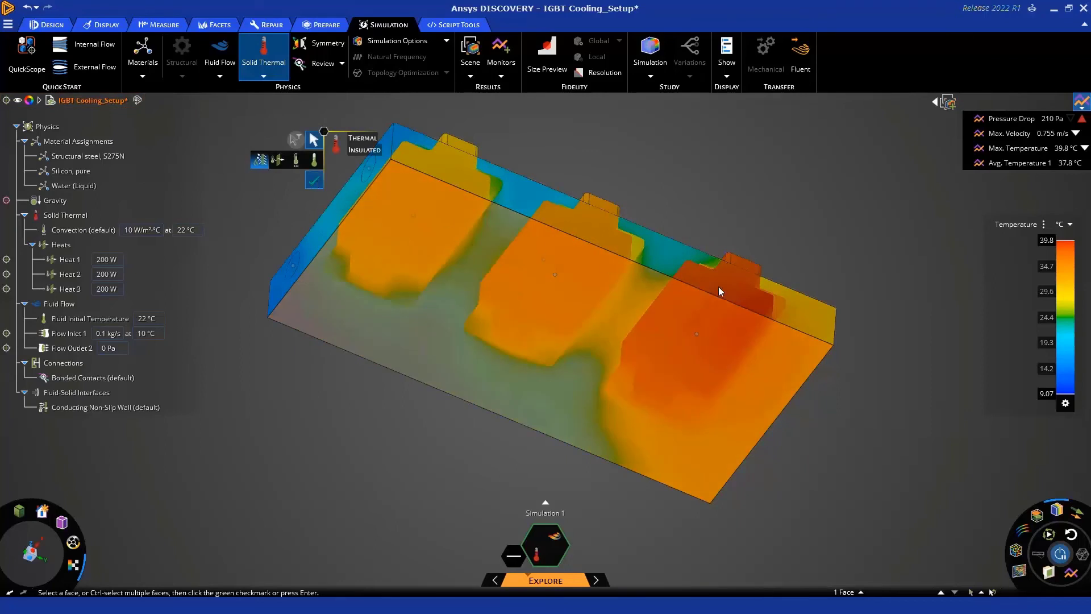
pyautogui.press('Return')
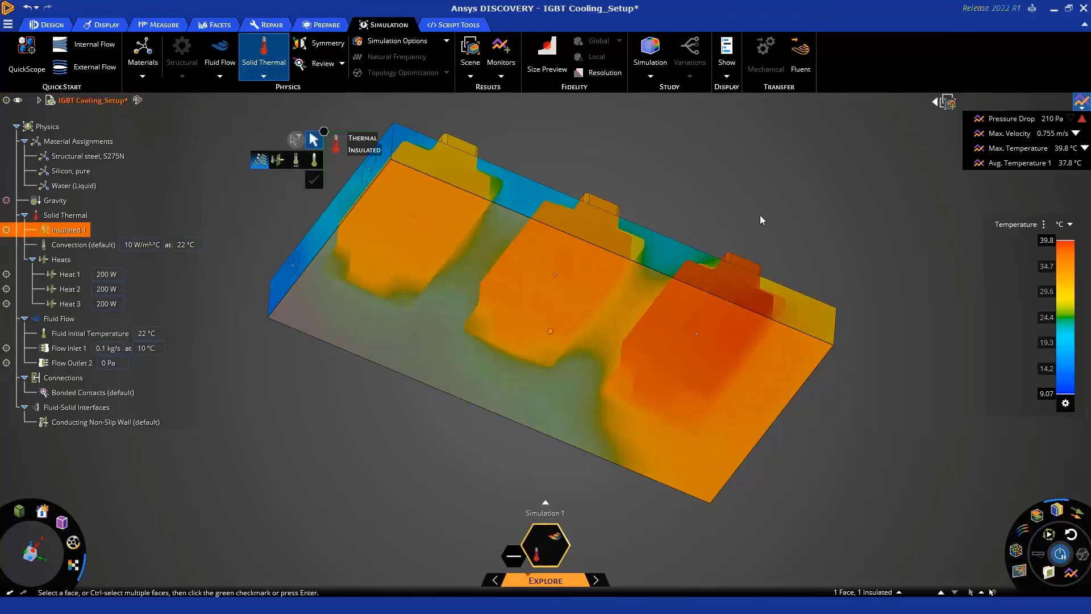
pyautogui.press('h')
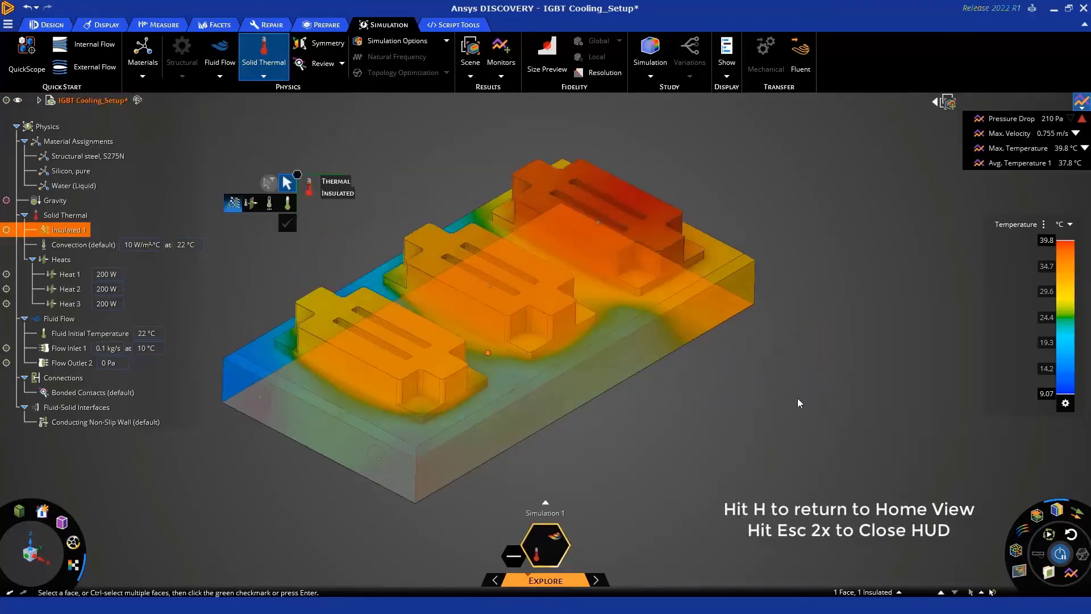
pyautogui.press('Escape')
pyautogui.press('Escape')
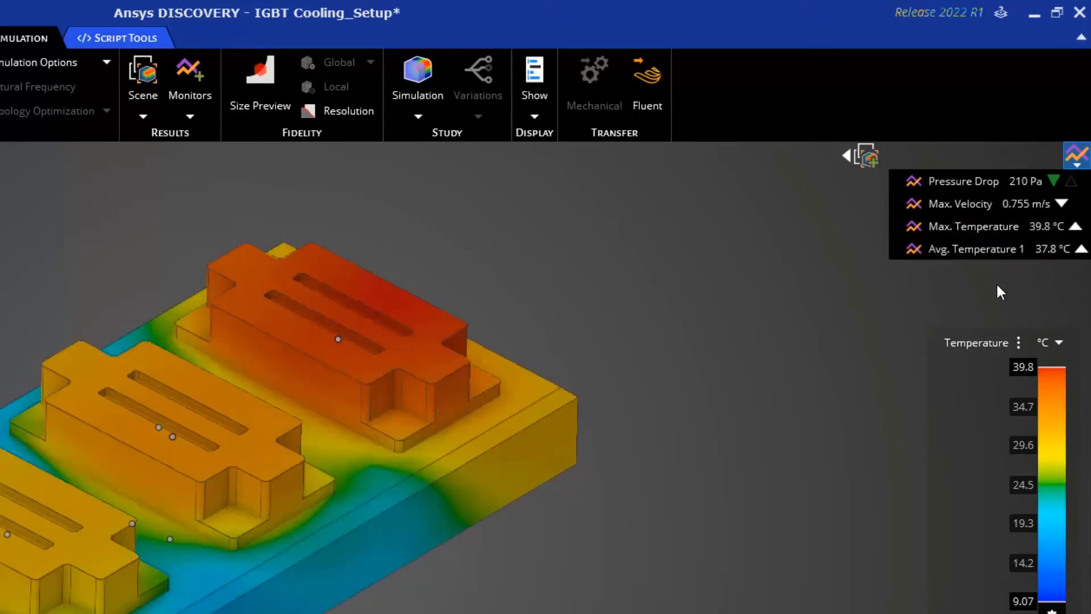
pyautogui.click(1081, 162)
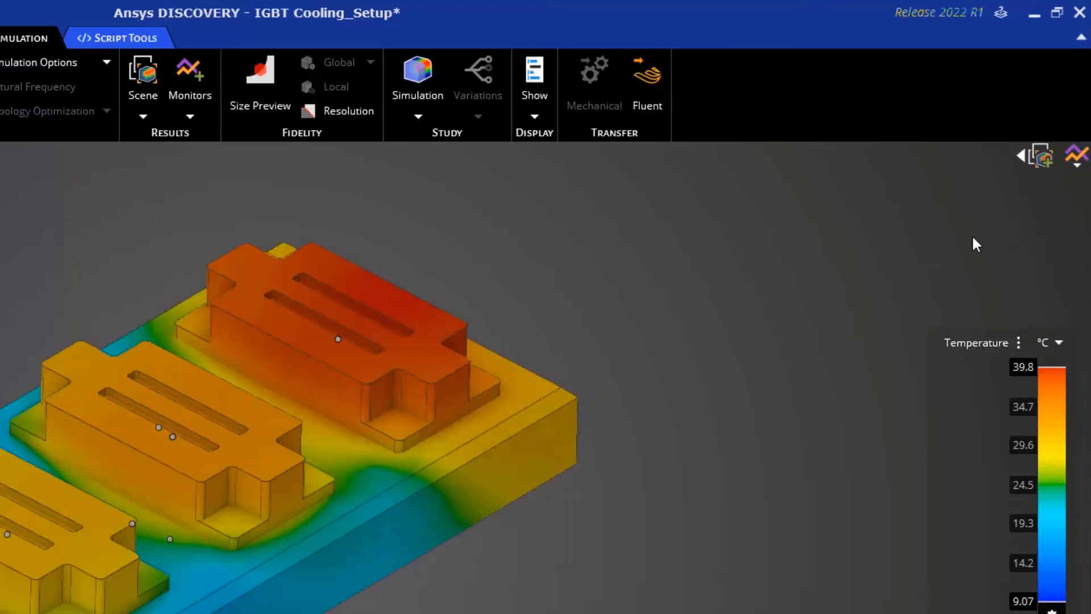